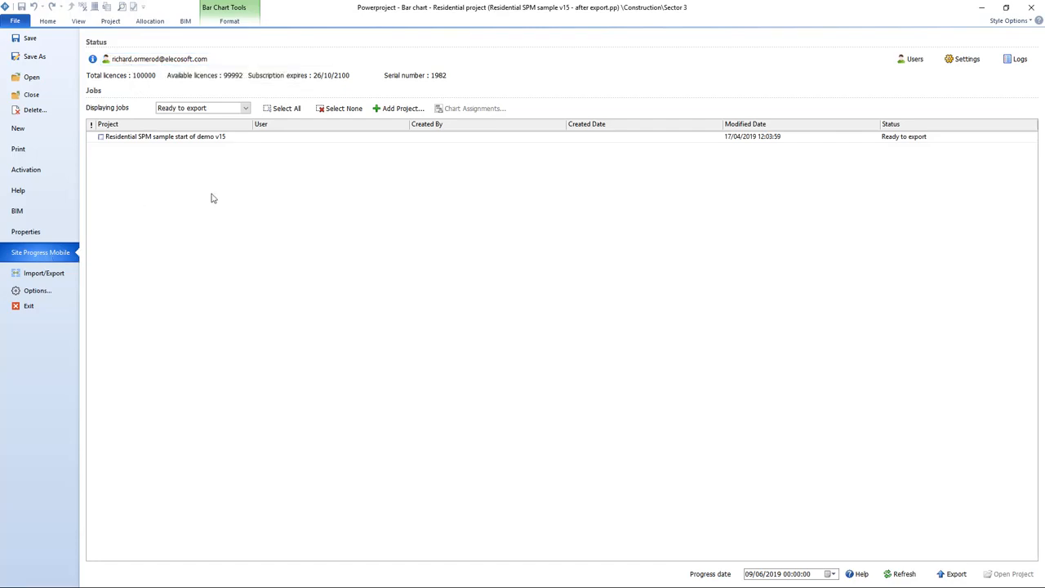
# Filter the Site Progress Mobile jobs to Ready to import, revealing the submitted Residential project job
pyautogui.click(244, 108)
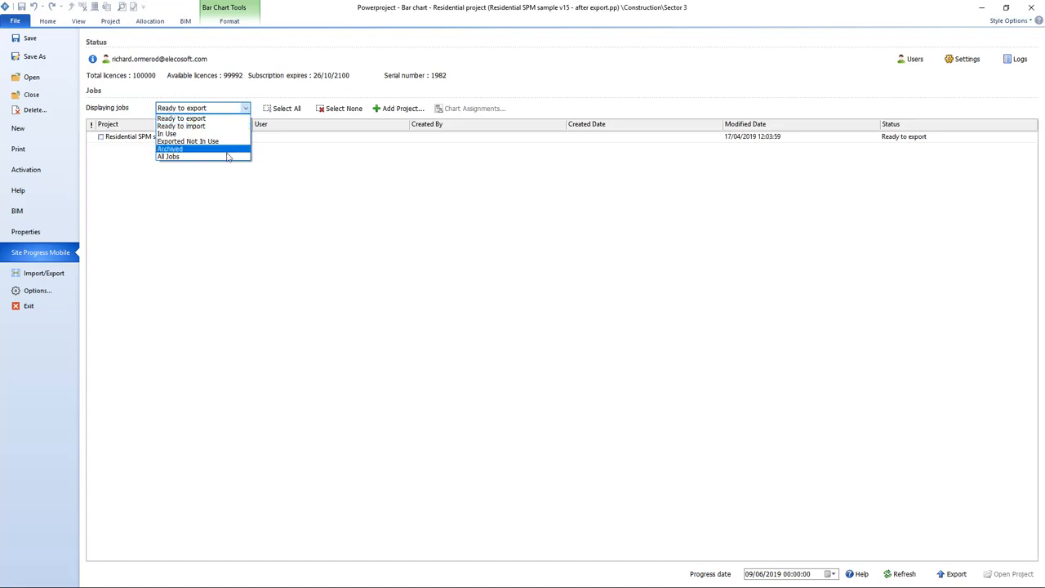
pyautogui.click(182, 126)
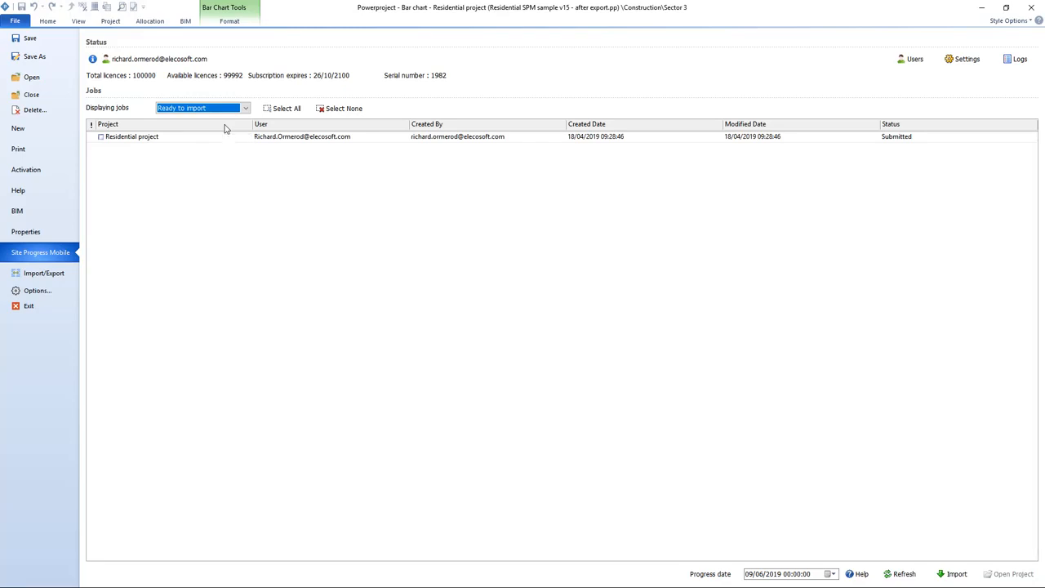
pyautogui.click(967, 62)
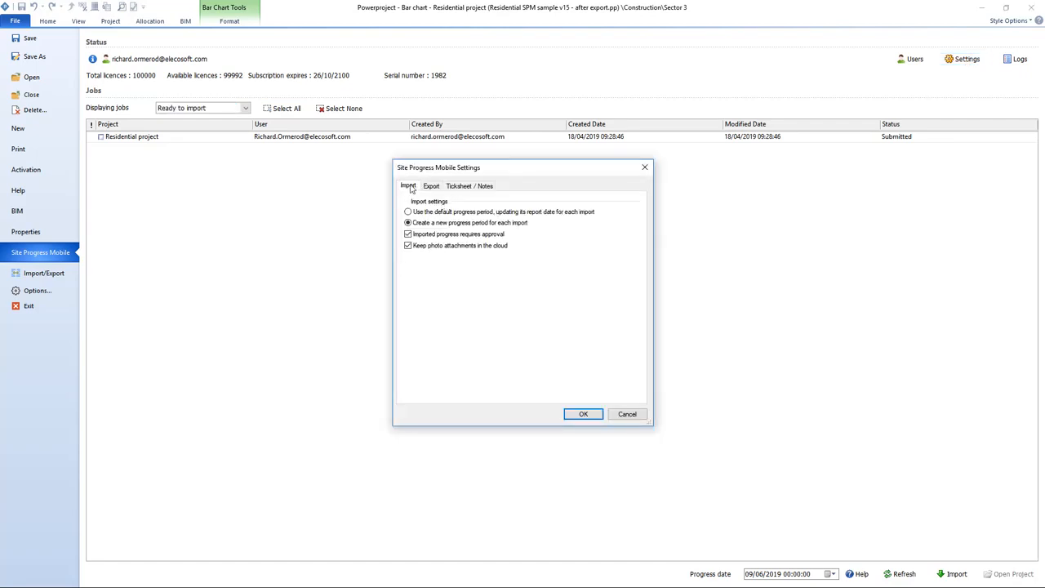
pyautogui.moveTo(458, 176); pyautogui.dragTo(463, 104)
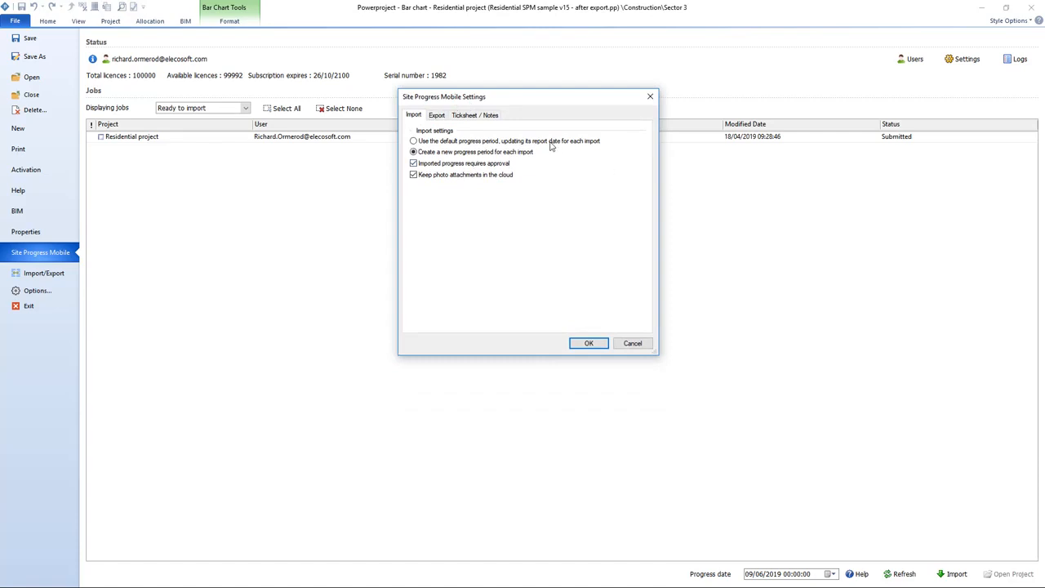
pyautogui.click(470, 143)
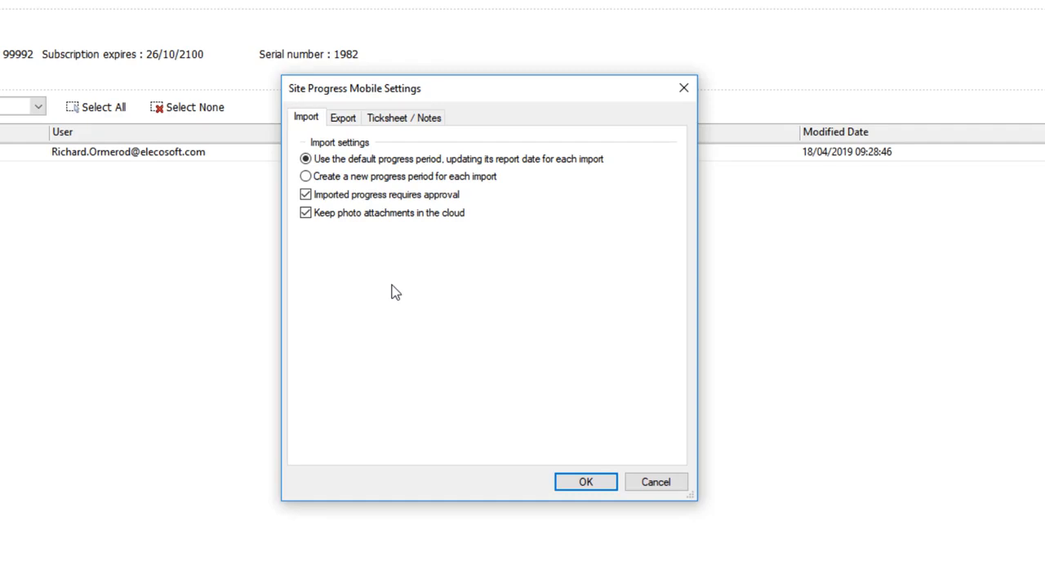
pyautogui.click(397, 178)
pyautogui.click(421, 199)
pyautogui.click(450, 204)
pyautogui.click(451, 213)
pyautogui.click(450, 212)
pyautogui.click(450, 213)
pyautogui.click(433, 218)
pyautogui.click(596, 481)
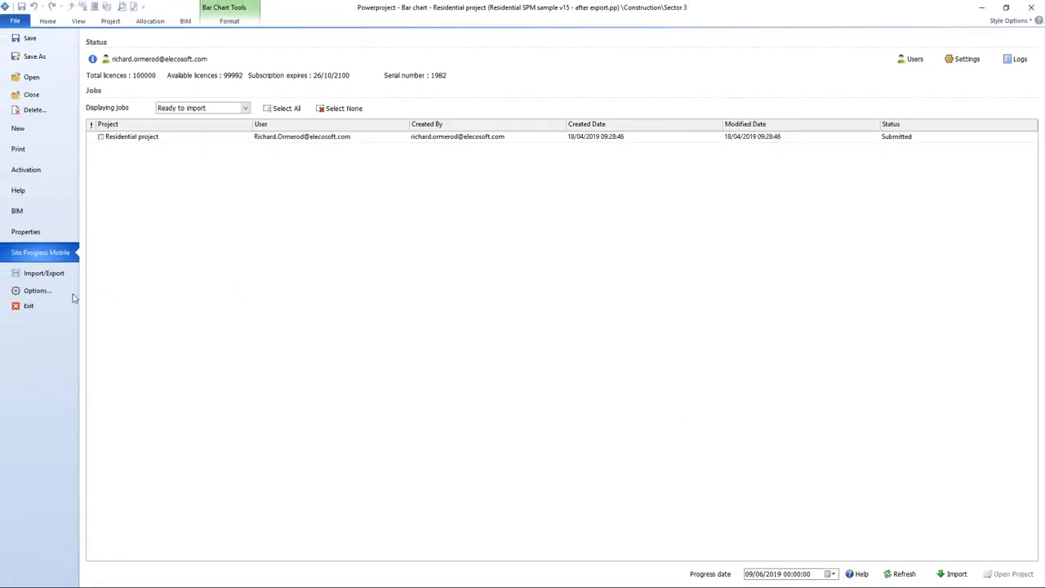
# Check the Site Progress Mobile Photos path under Options File Locations, widening the Location column, then close
pyautogui.click(36, 291)
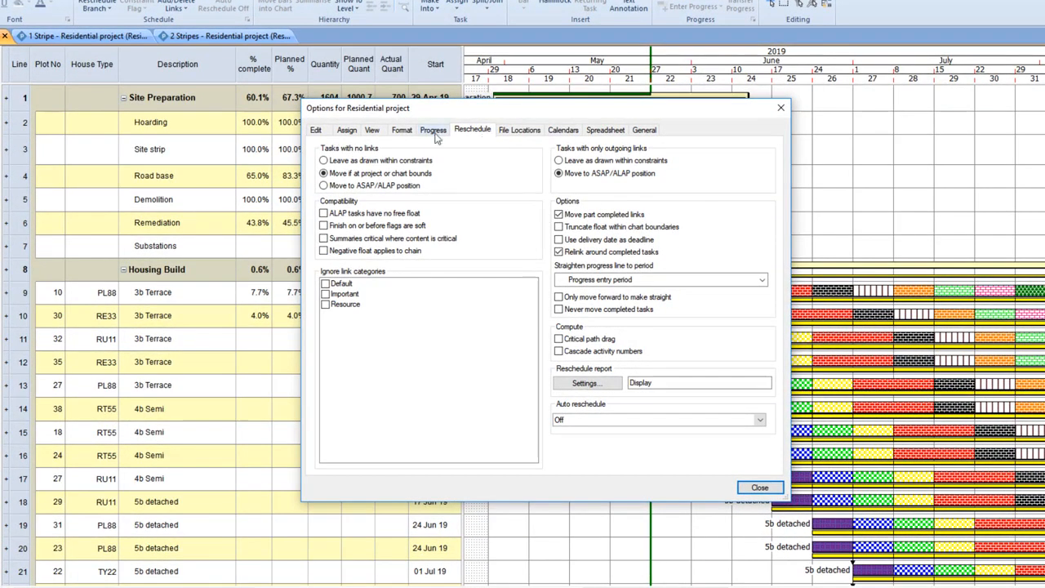
pyautogui.click(434, 132)
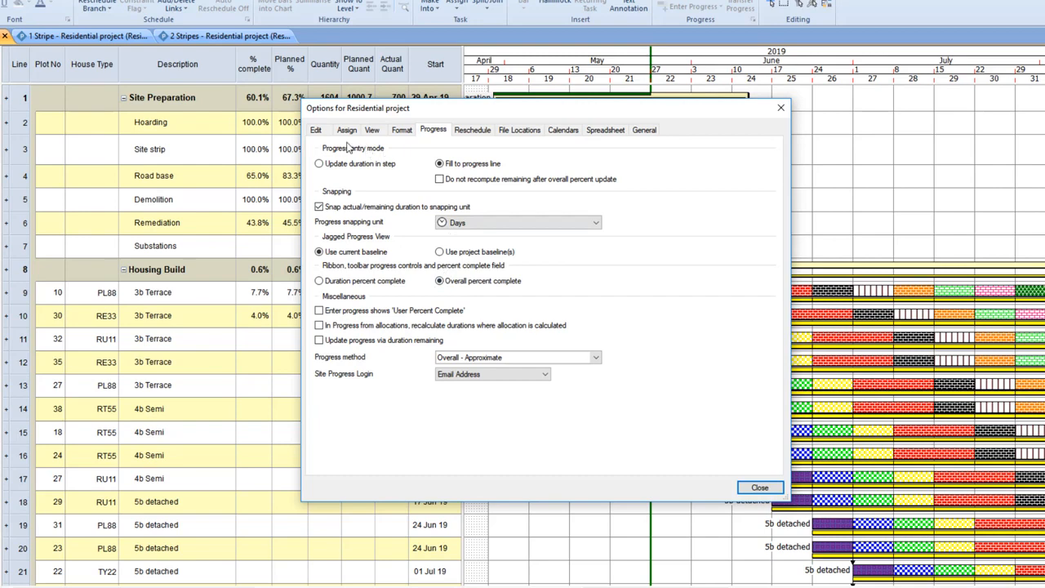
pyautogui.click(526, 132)
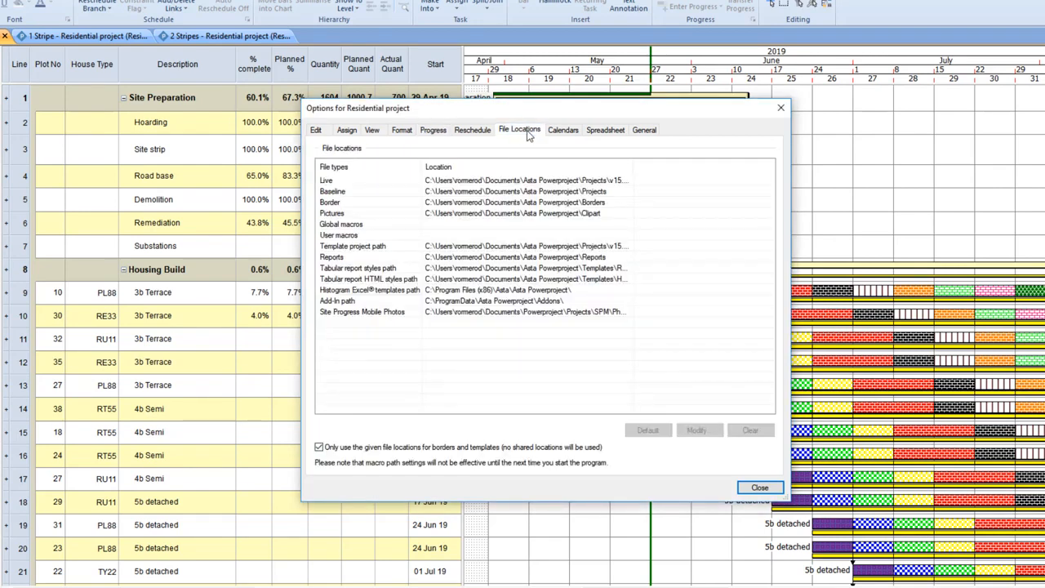
pyautogui.click(389, 316)
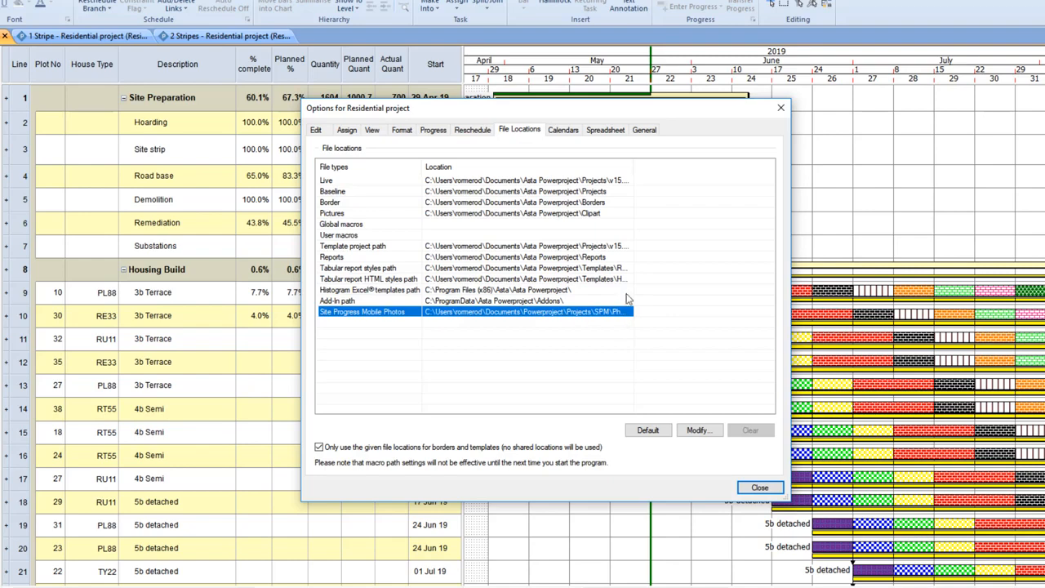
pyautogui.moveTo(633, 168); pyautogui.dragTo(678, 168)
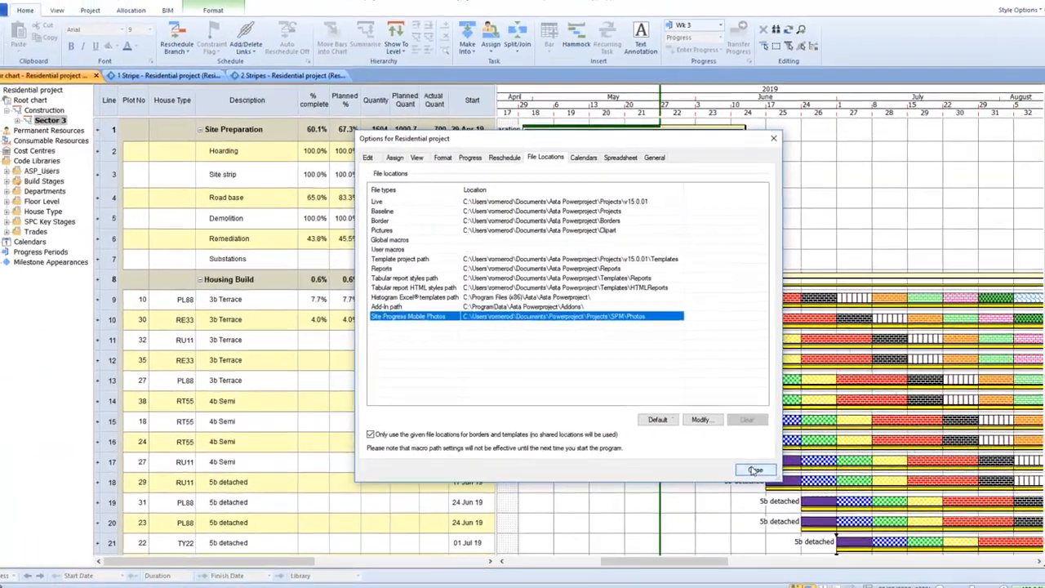
pyautogui.click(759, 488)
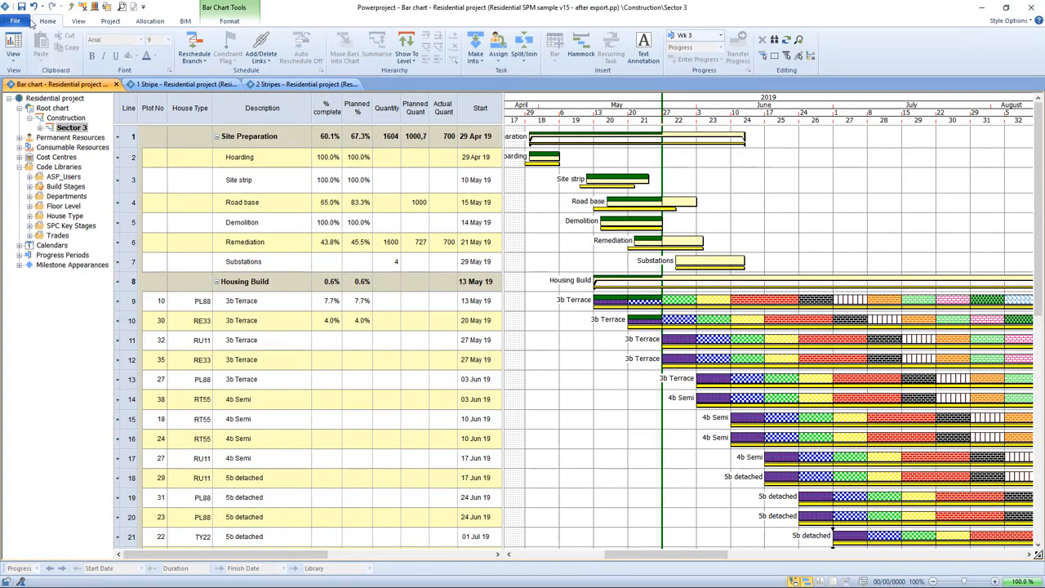
# Return to the Site Progress Mobile page and select the Residential project job
pyautogui.click(15, 22)
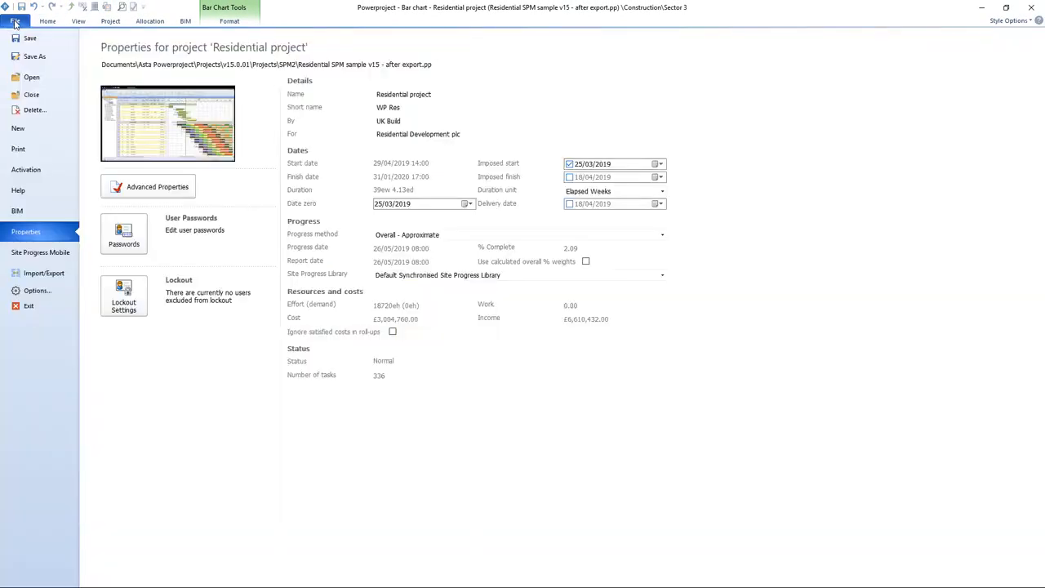
pyautogui.click(51, 252)
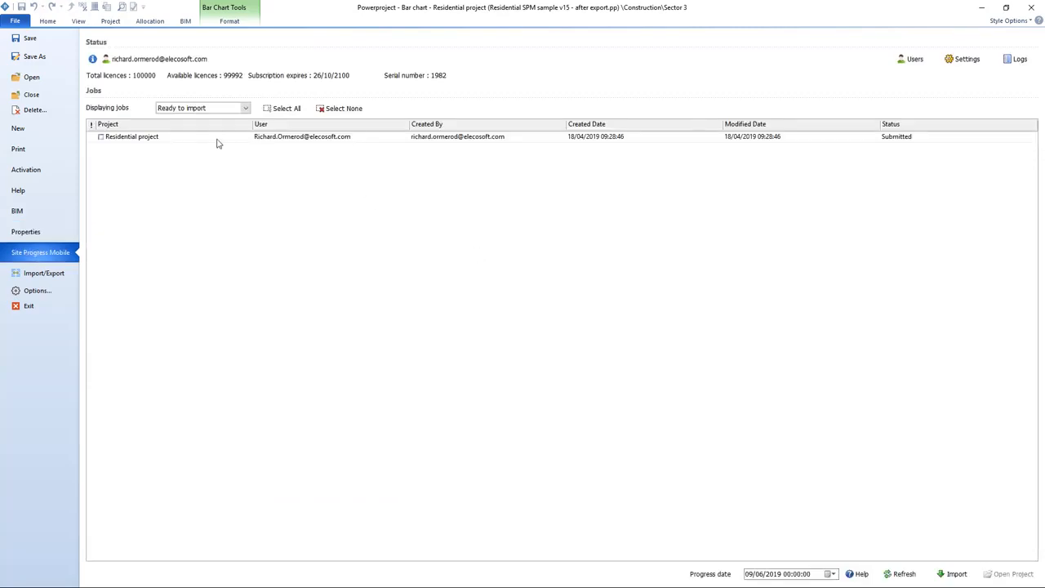
pyautogui.click(154, 139)
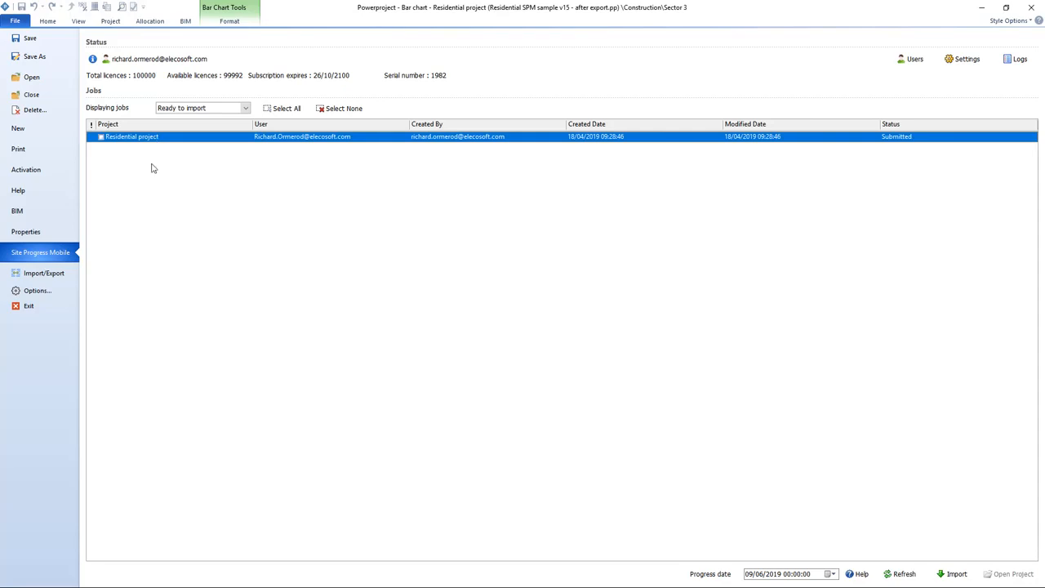
pyautogui.rightClick(215, 141)
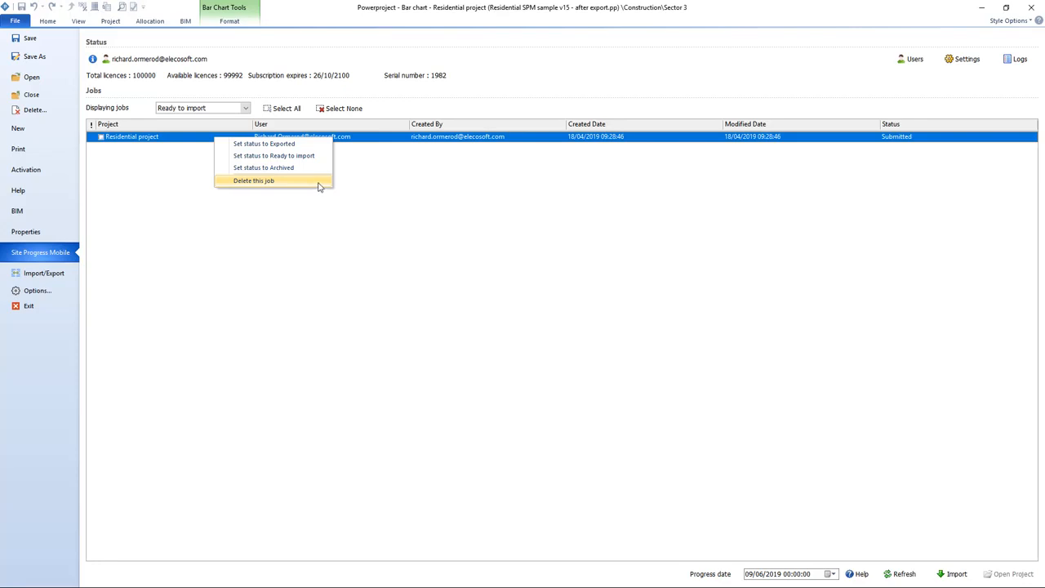
pyautogui.click(130, 181)
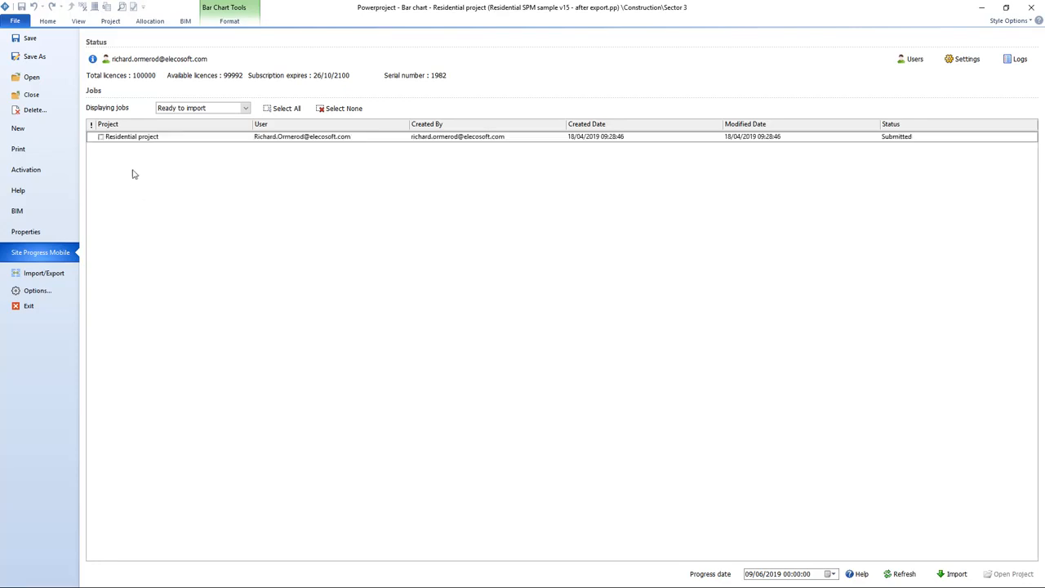
# Tick the Residential project job for import with progress date 09/06/2019
pyautogui.click(100, 140)
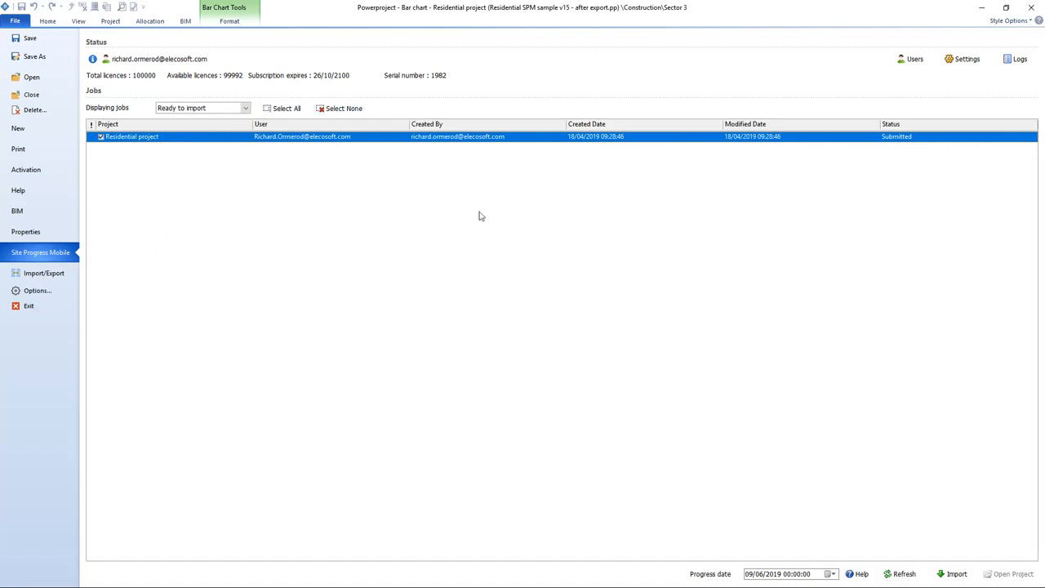
pyautogui.click(833, 574)
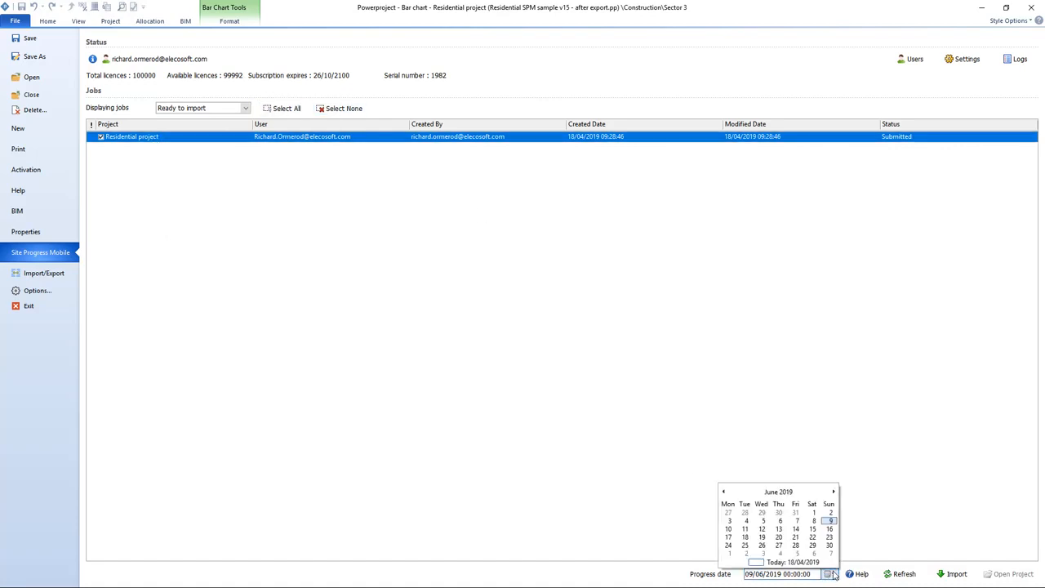
pyautogui.click(831, 520)
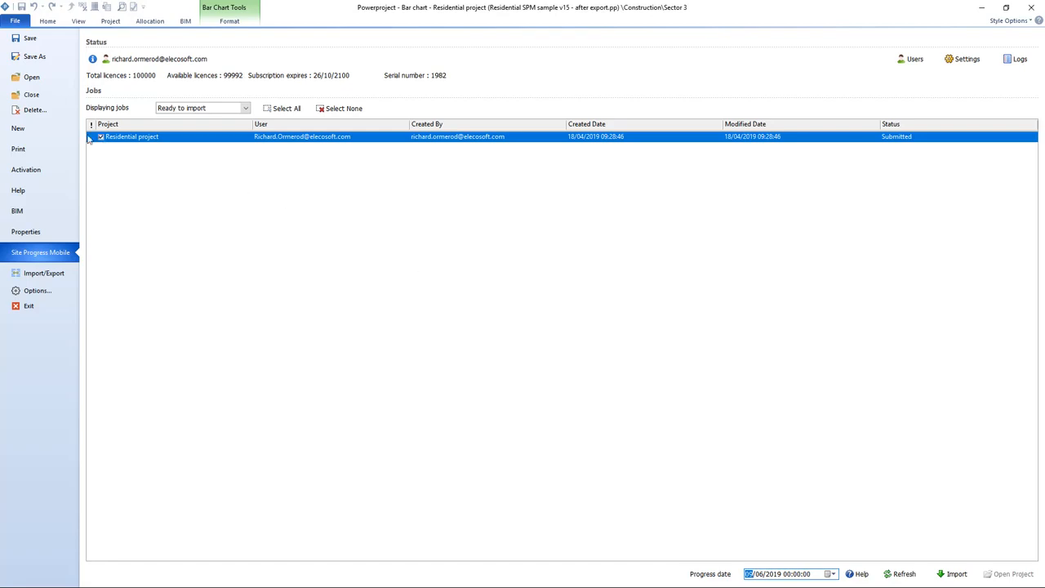
# Import the user's submitted site progress job with an import progress date of 1 June 2019
pyautogui.click(114, 23)
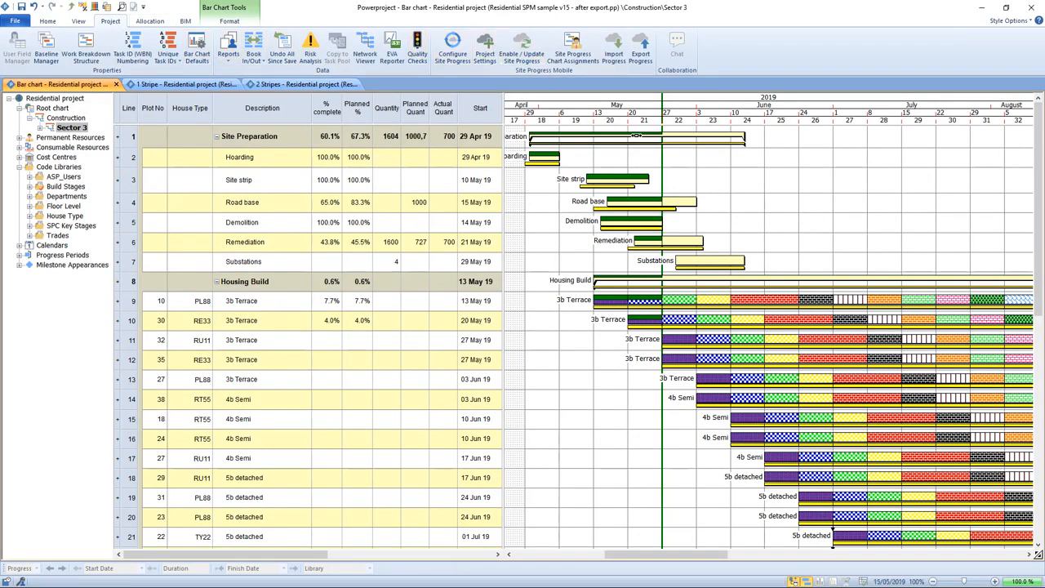
pyautogui.click(614, 51)
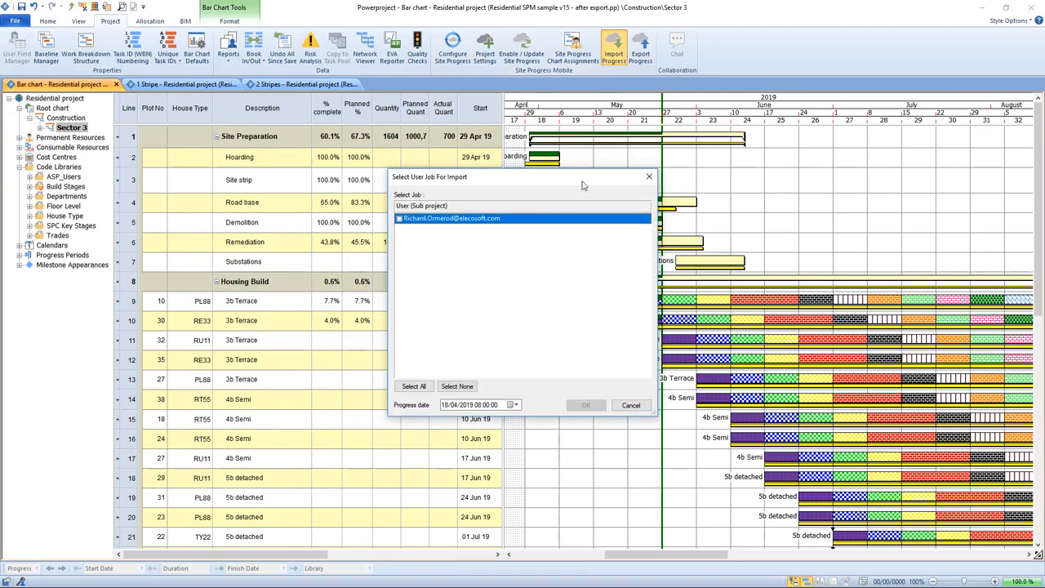
pyautogui.moveTo(582, 186); pyautogui.dragTo(624, 121)
pyautogui.click(441, 154)
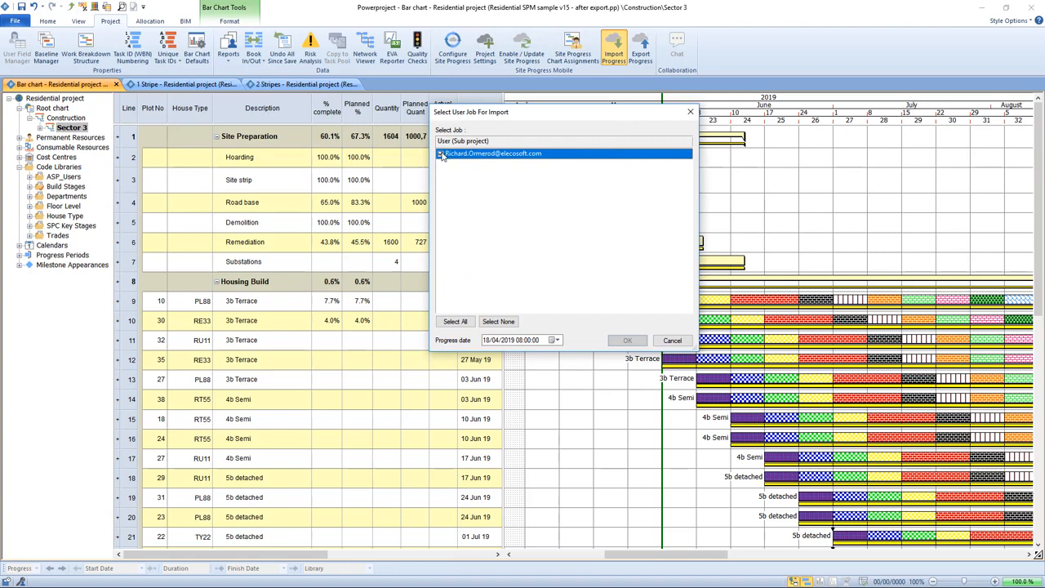
pyautogui.click(554, 341)
pyautogui.click(556, 357)
pyautogui.click(556, 357)
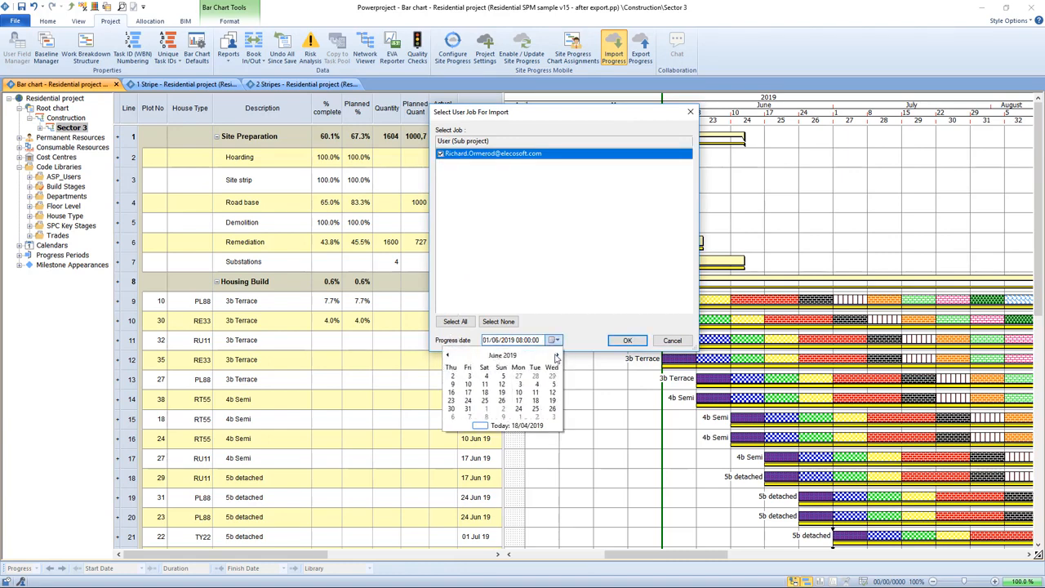
pyautogui.click(554, 339)
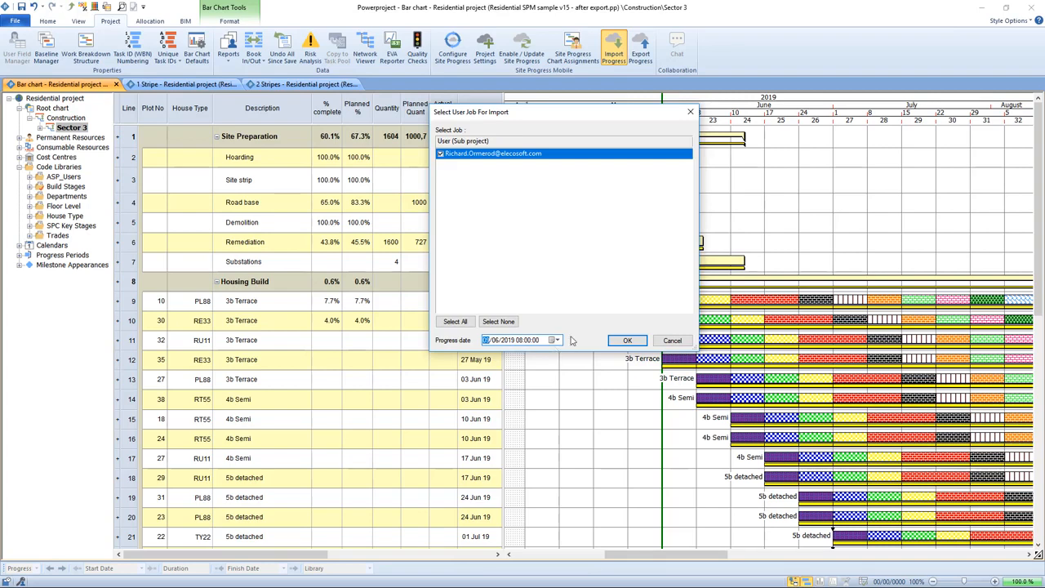
pyautogui.click(628, 341)
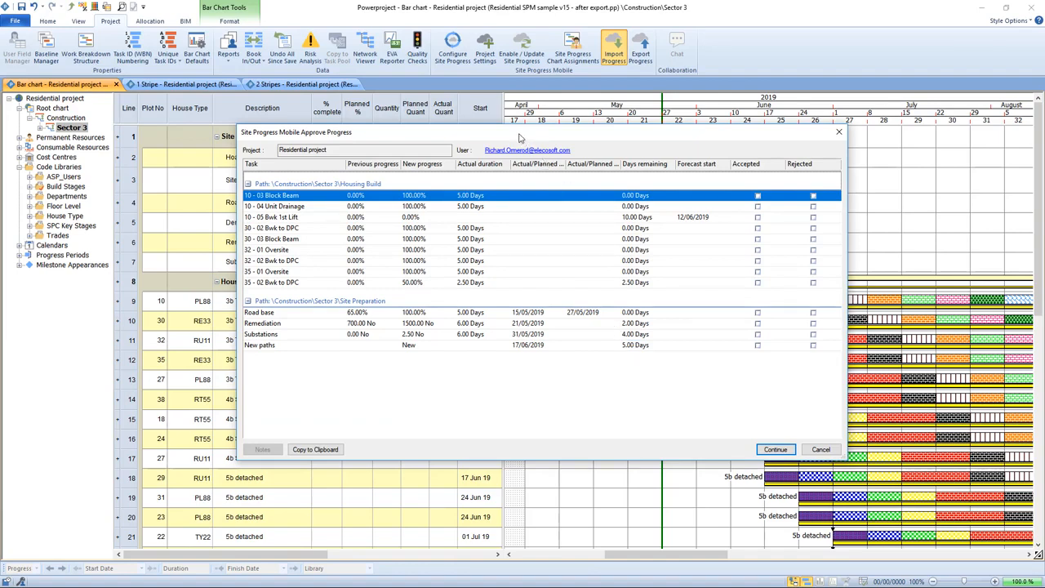
# Review the Housing Build and Site Preparation updates and set Road base to finish 24/05/2019
pyautogui.moveTo(519, 132); pyautogui.dragTo(497, 97)
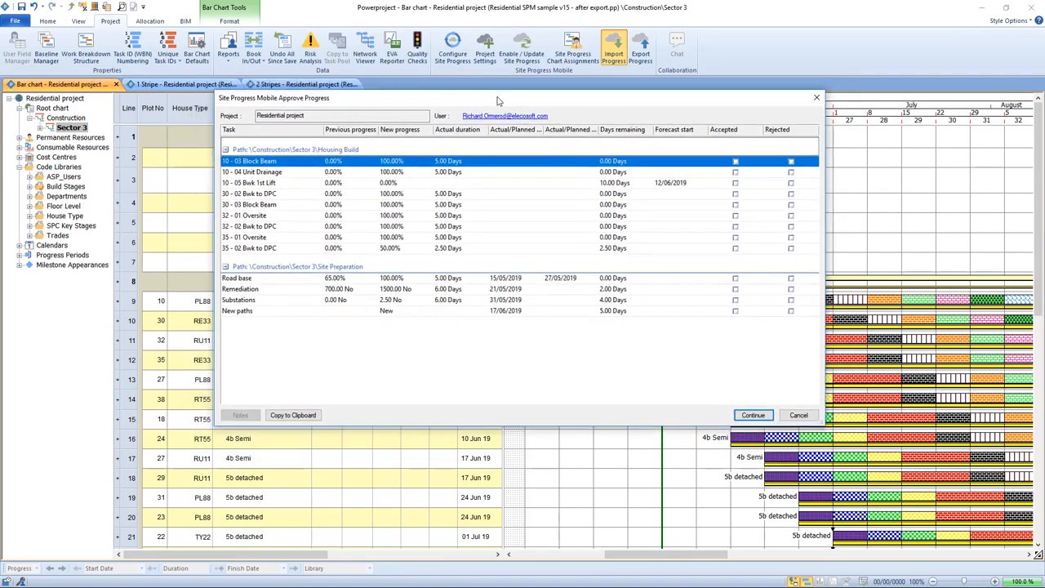
pyautogui.click(226, 150)
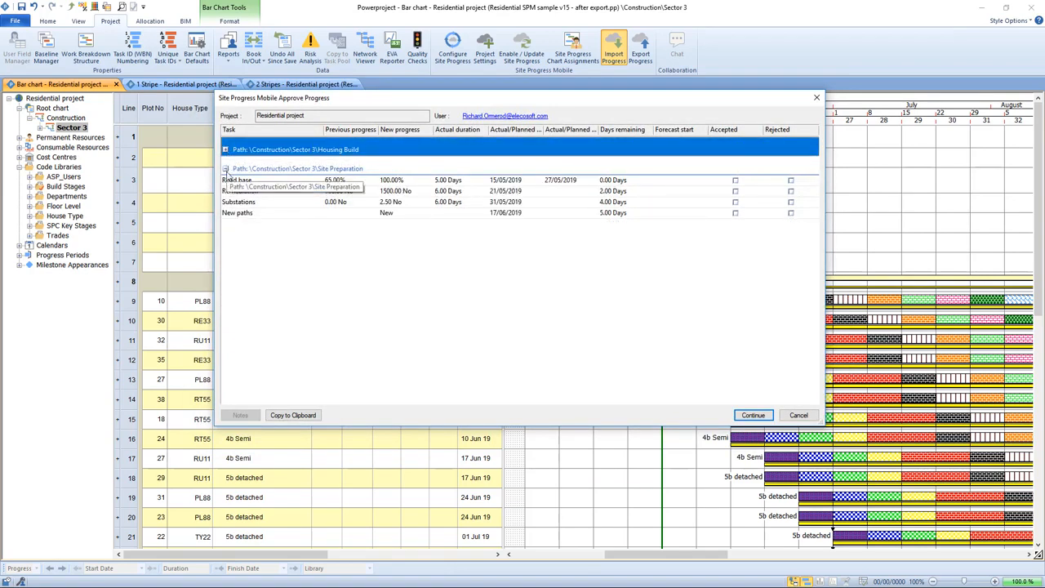
pyautogui.click(225, 169)
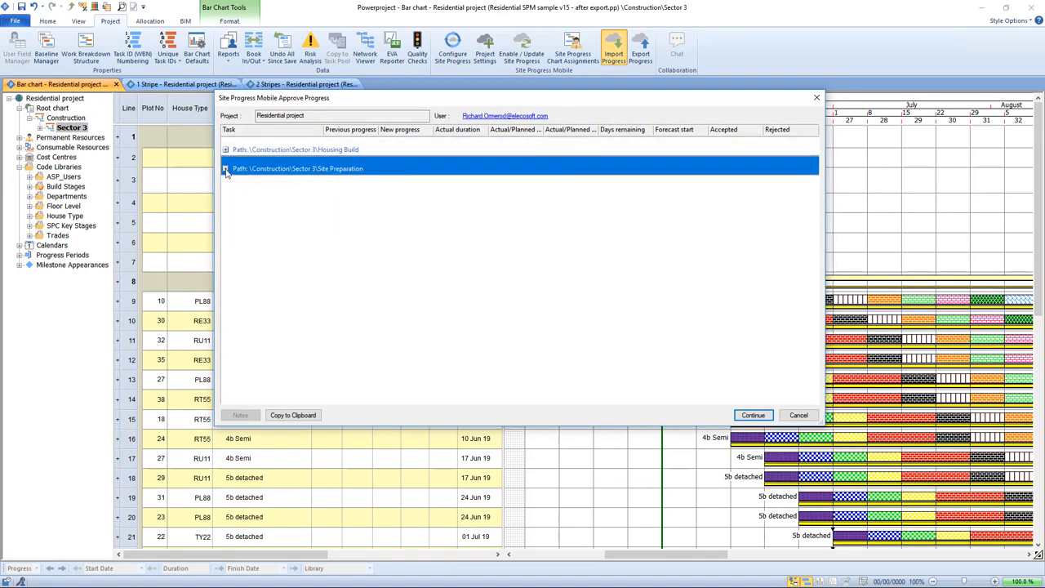
pyautogui.click(226, 169)
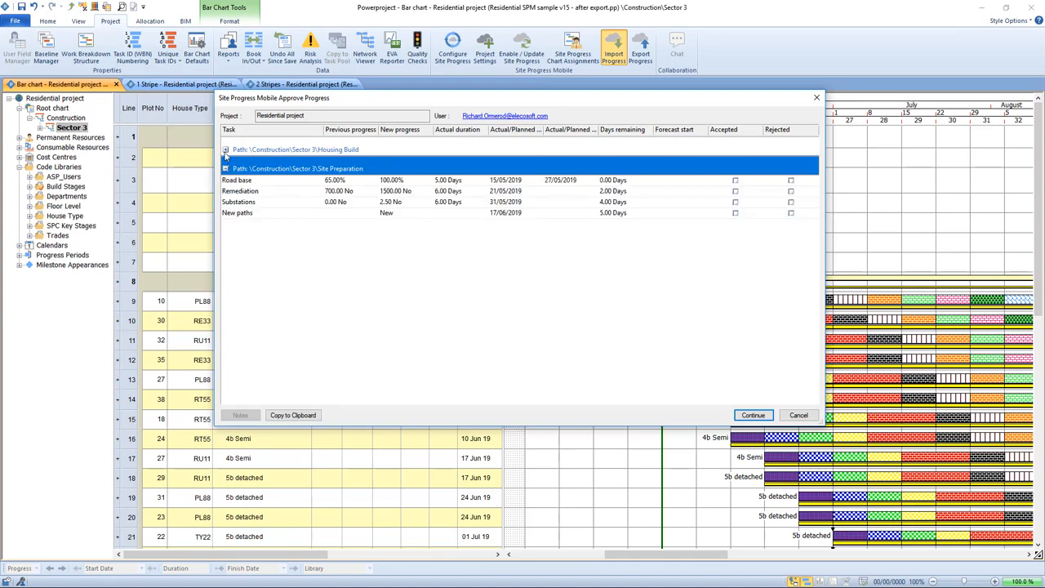
pyautogui.click(225, 151)
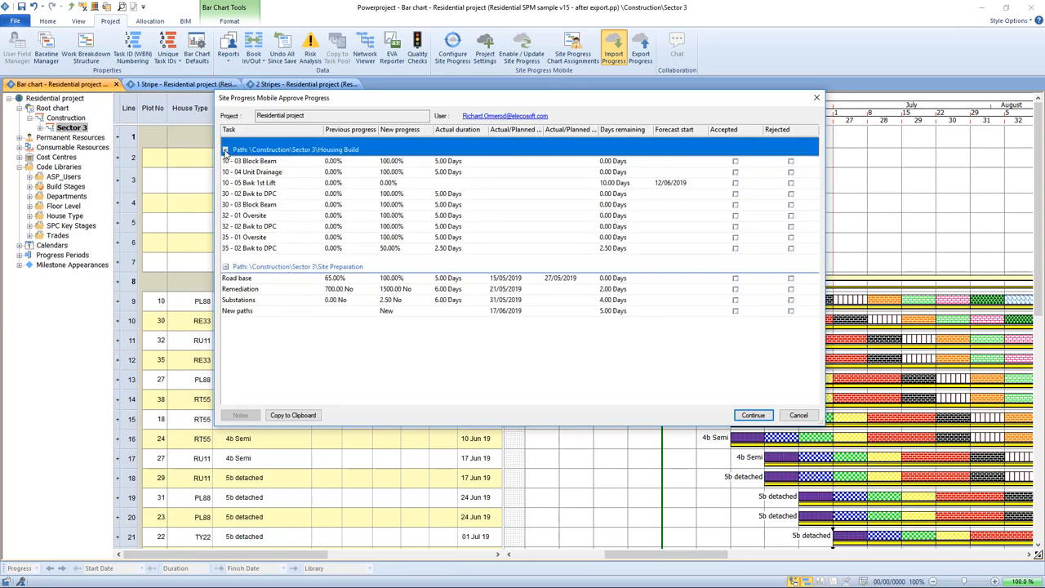
pyautogui.click(330, 282)
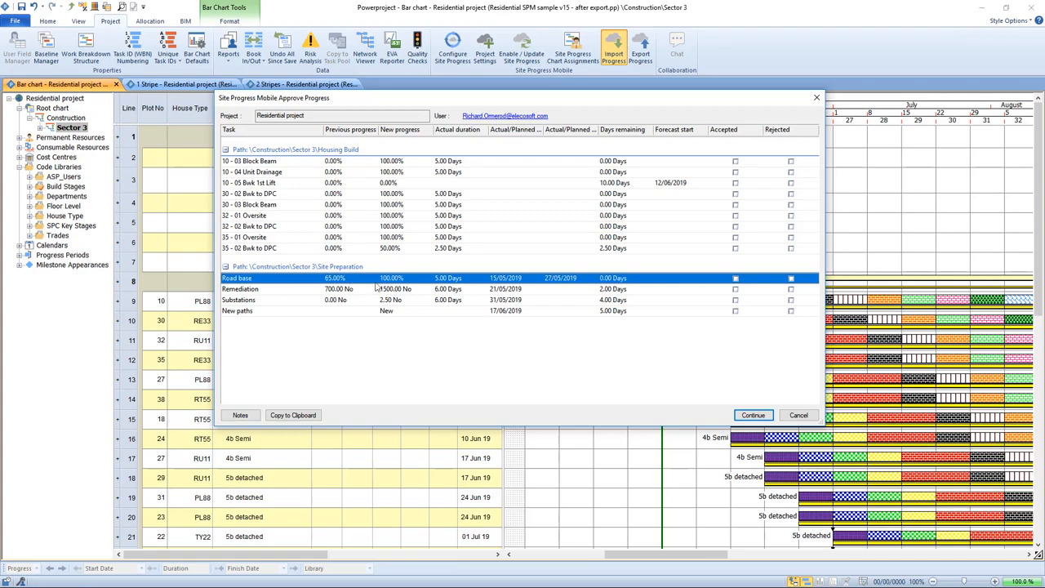
pyautogui.click(571, 279)
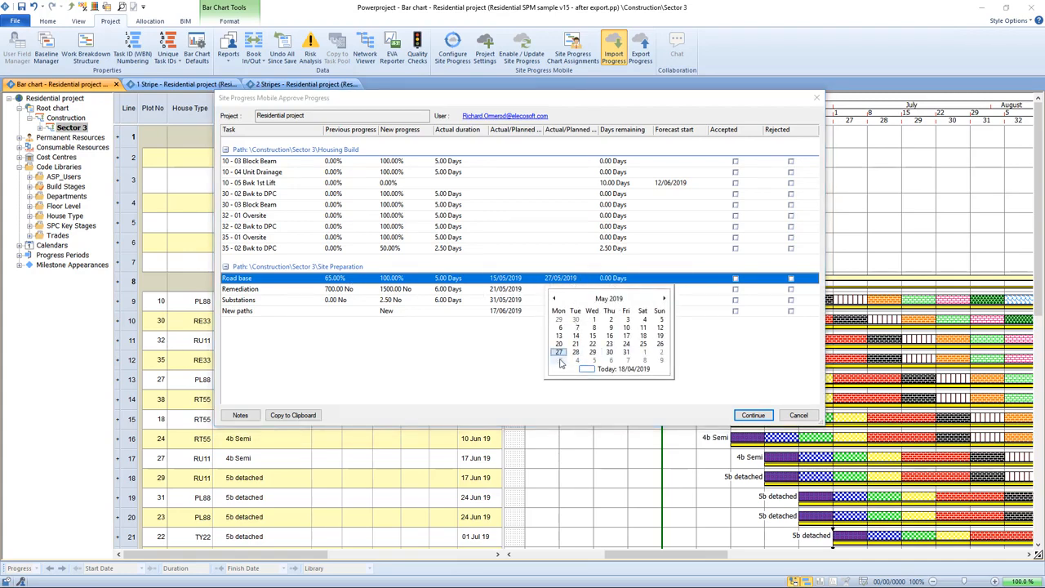
pyautogui.click(626, 344)
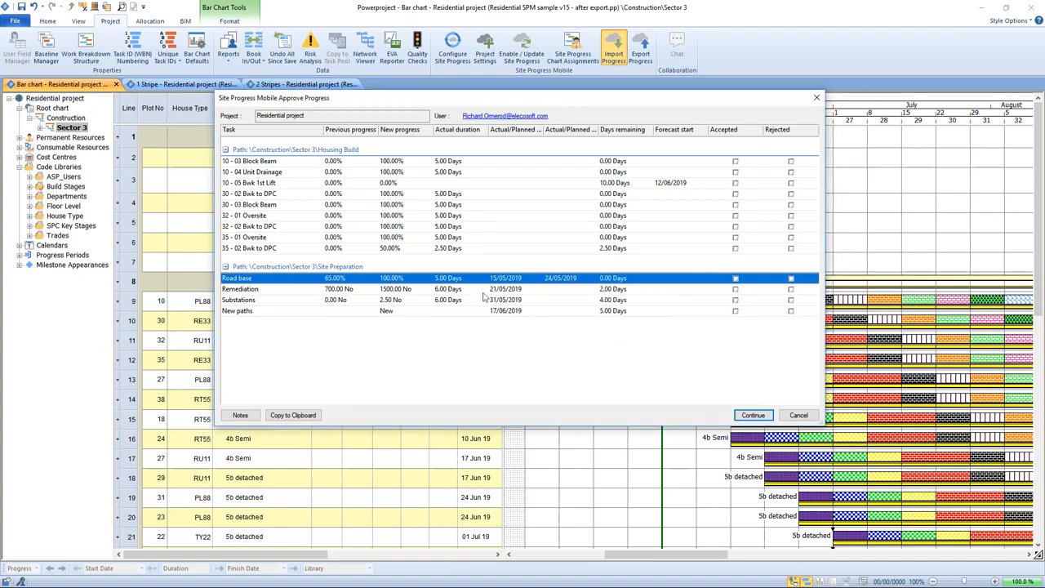
# Confirm Remediation's new progress quantity, then finish the review with remaining tasks Accepted
pyautogui.click(399, 291)
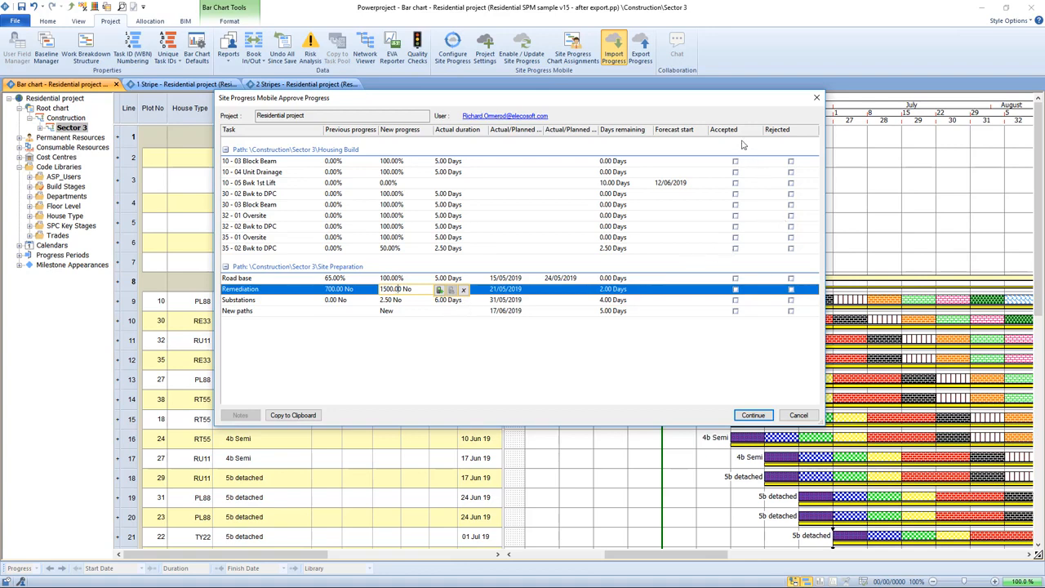
pyautogui.click(791, 300)
pyautogui.click(791, 300)
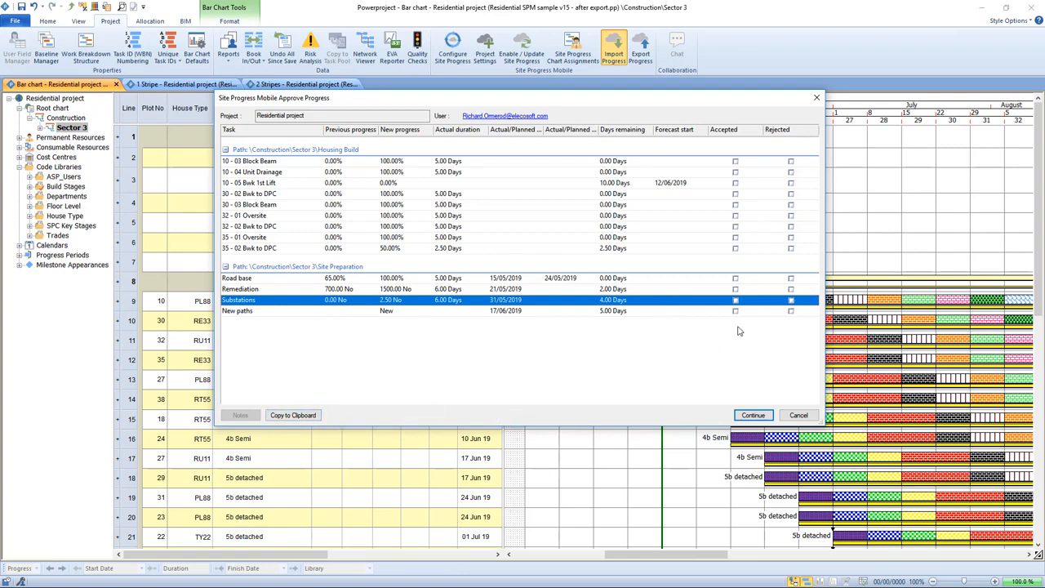
pyautogui.click(752, 416)
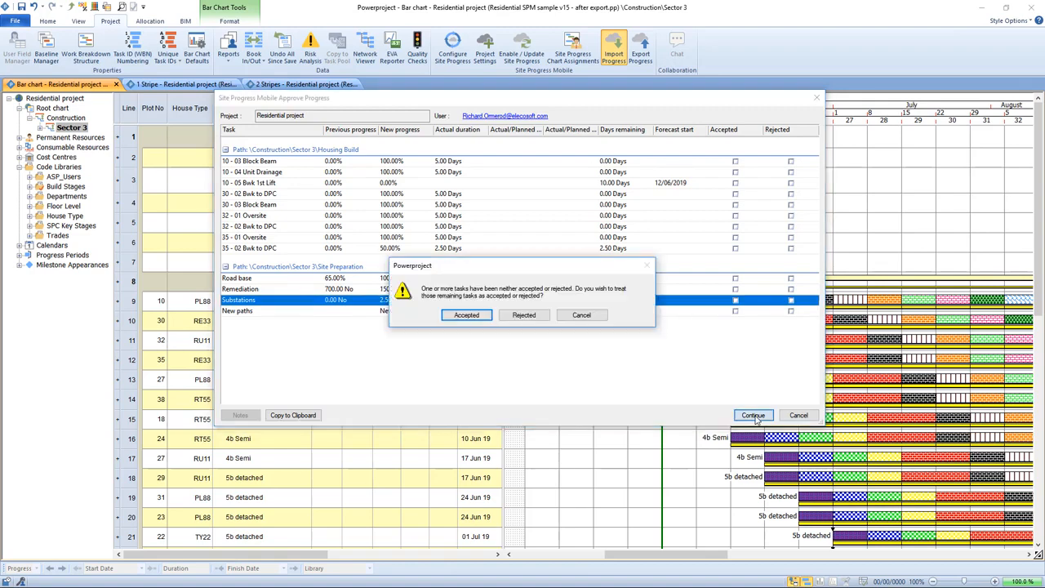
pyautogui.click(467, 315)
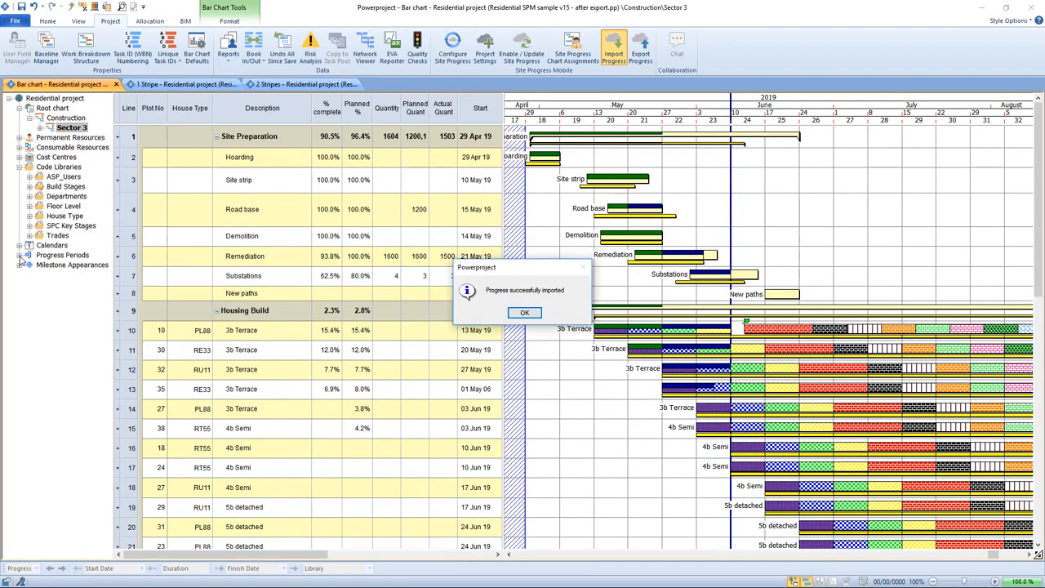
# Rename the new Site Progress 09/06/2019 period to 'Wk 5' and give it an orange fill
pyautogui.click(528, 313)
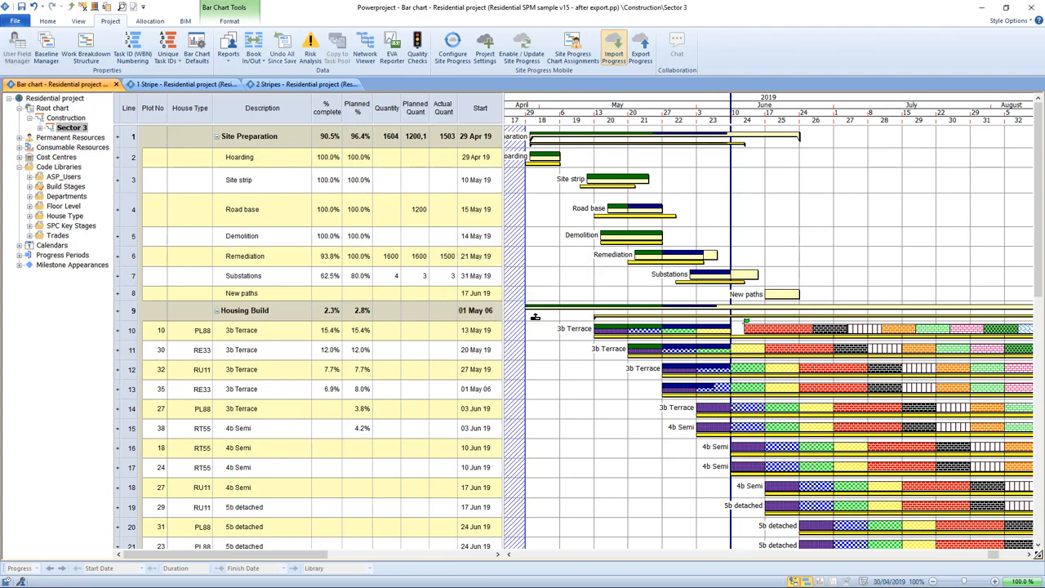
pyautogui.click(19, 254)
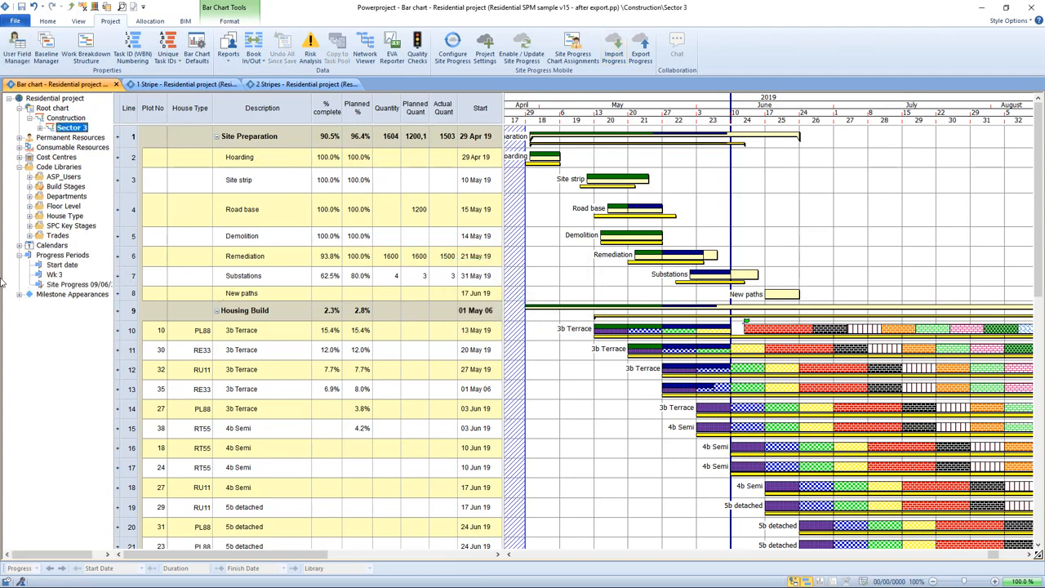
pyautogui.rightClick(109, 289)
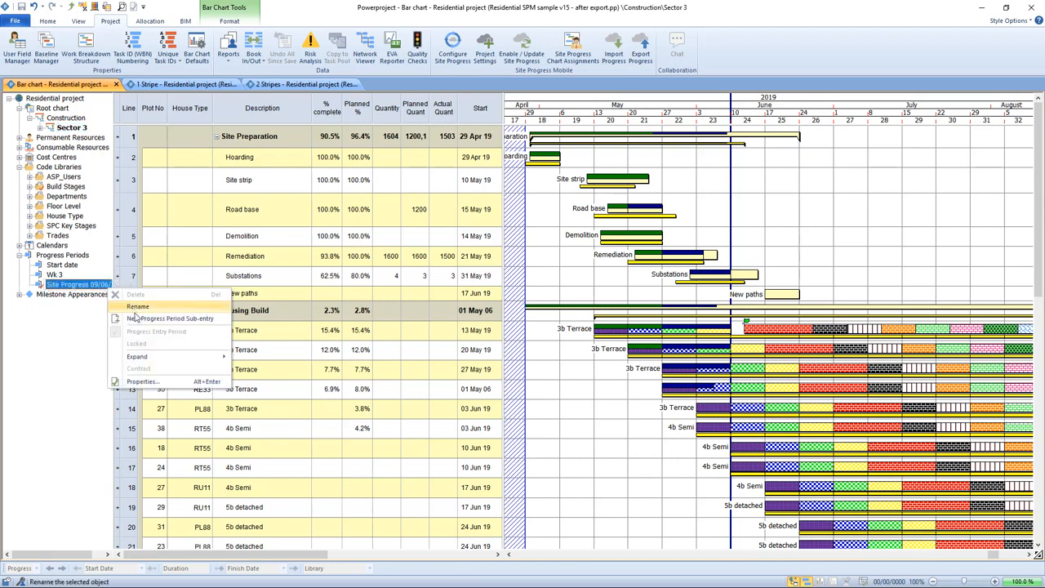
pyautogui.click(141, 381)
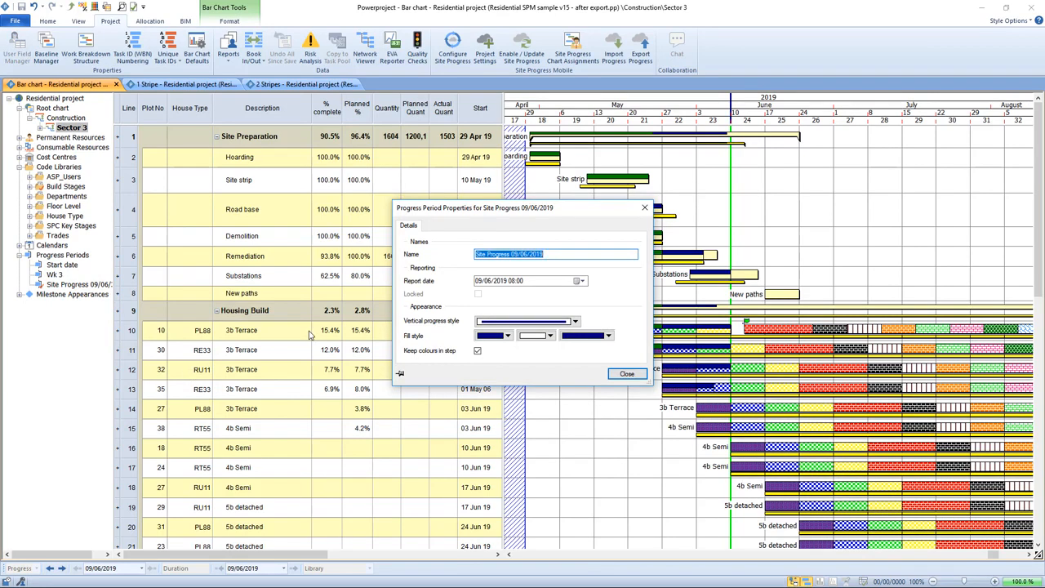
pyautogui.write('Wk 5')
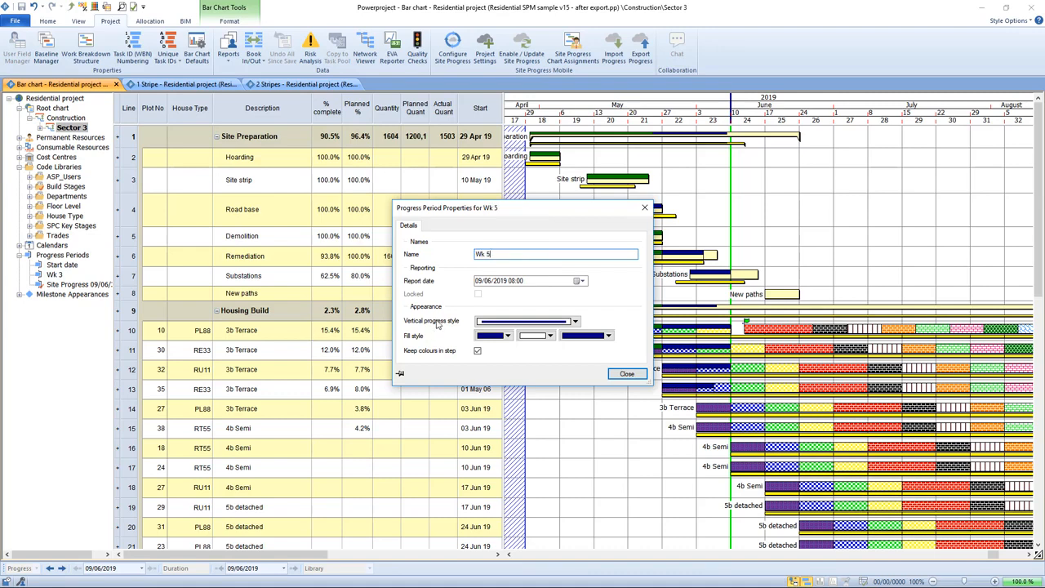
pyautogui.click(509, 336)
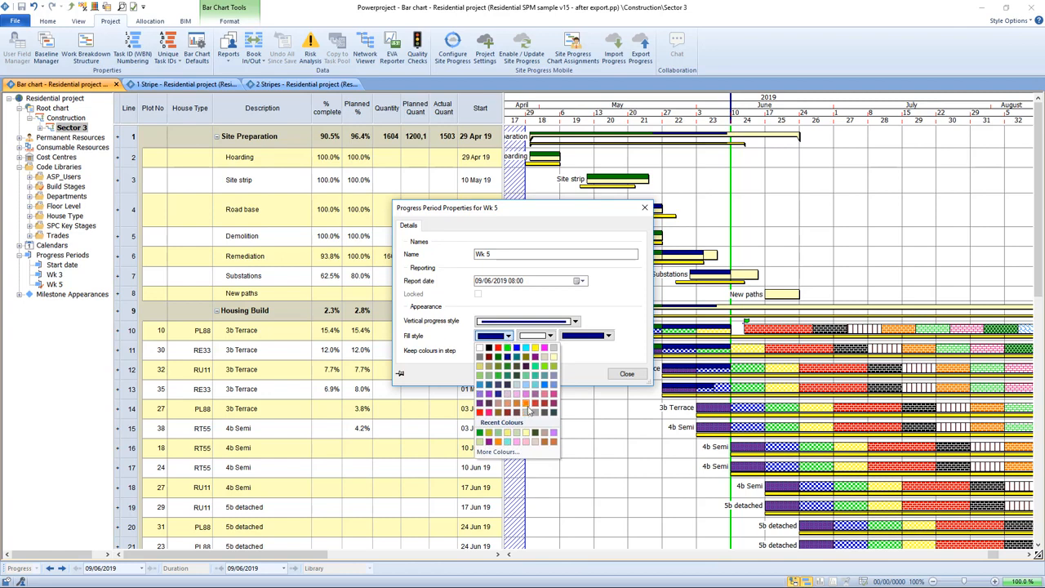
pyautogui.click(525, 405)
pyautogui.click(625, 374)
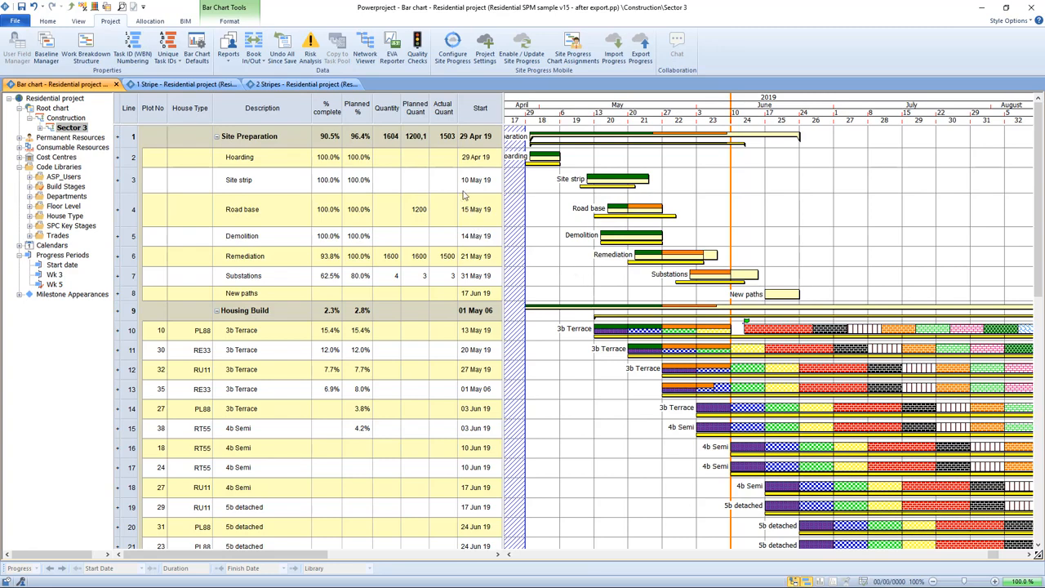
# Inspect Remediation's Actual Quant of 1500 against its Planned Quant of 1600 and its chart bar
pyautogui.click(441, 112)
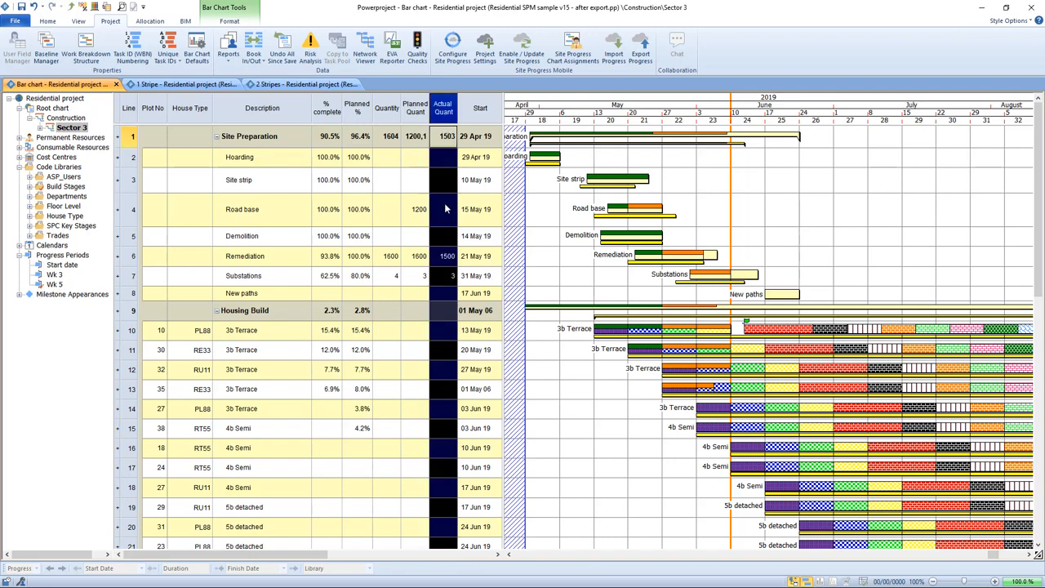
pyautogui.click(439, 263)
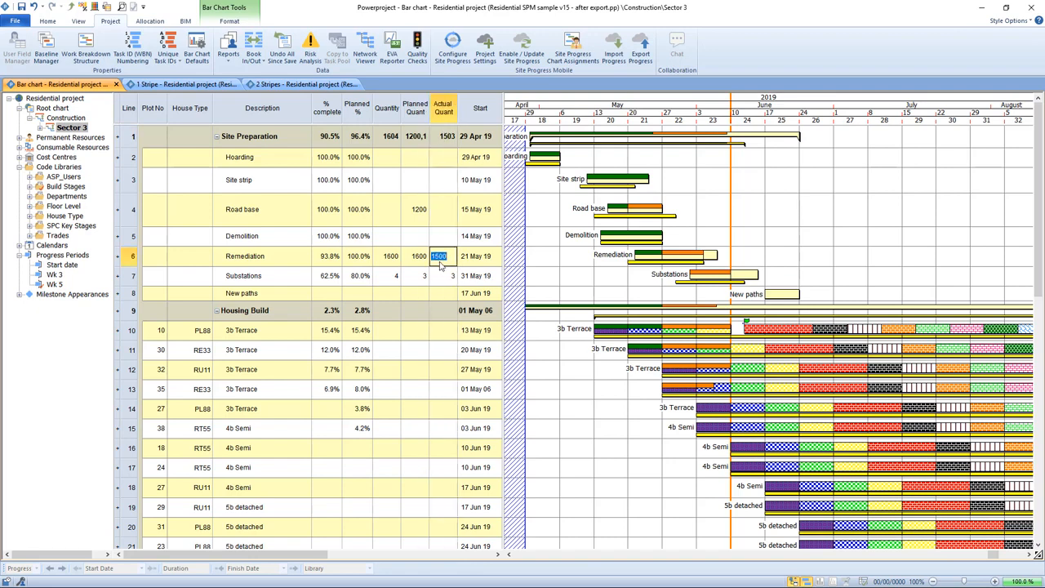
pyautogui.click(418, 267)
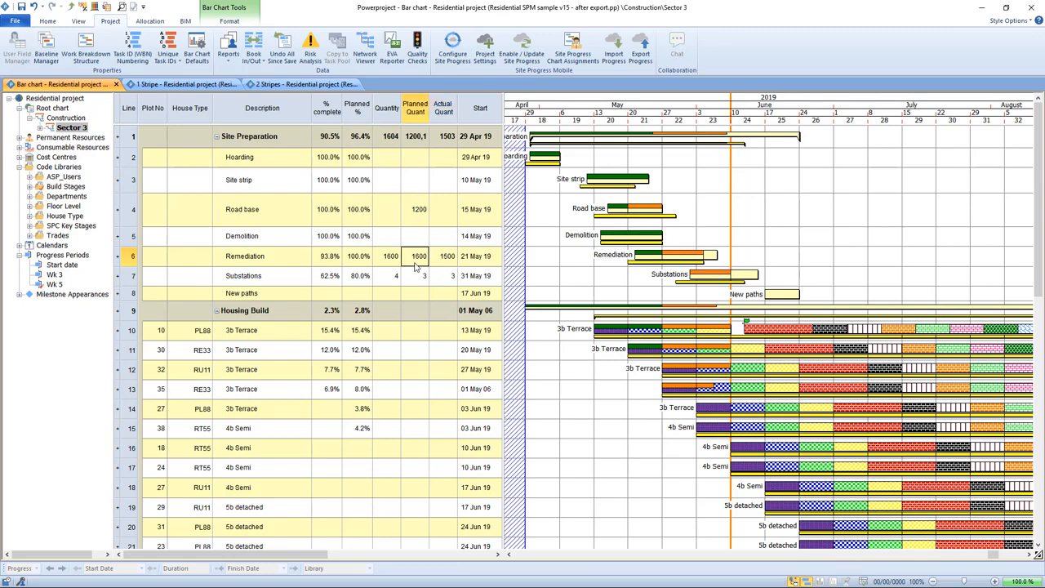
pyautogui.click(679, 261)
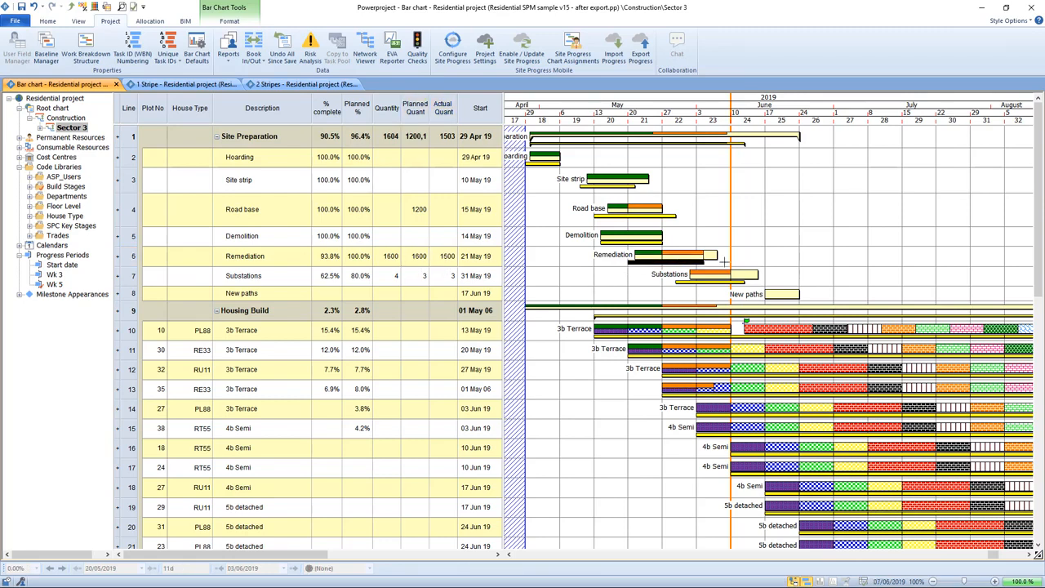
pyautogui.click(574, 356)
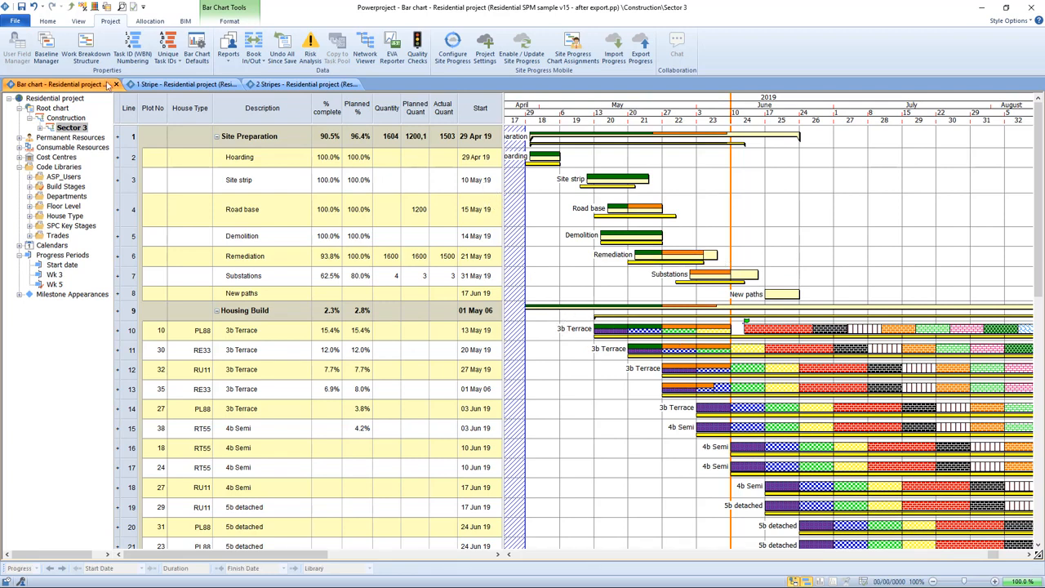
# Set the bar chart's progress format to show only the Wk 5 progress period
pyautogui.click(228, 21)
pyautogui.click(15, 44)
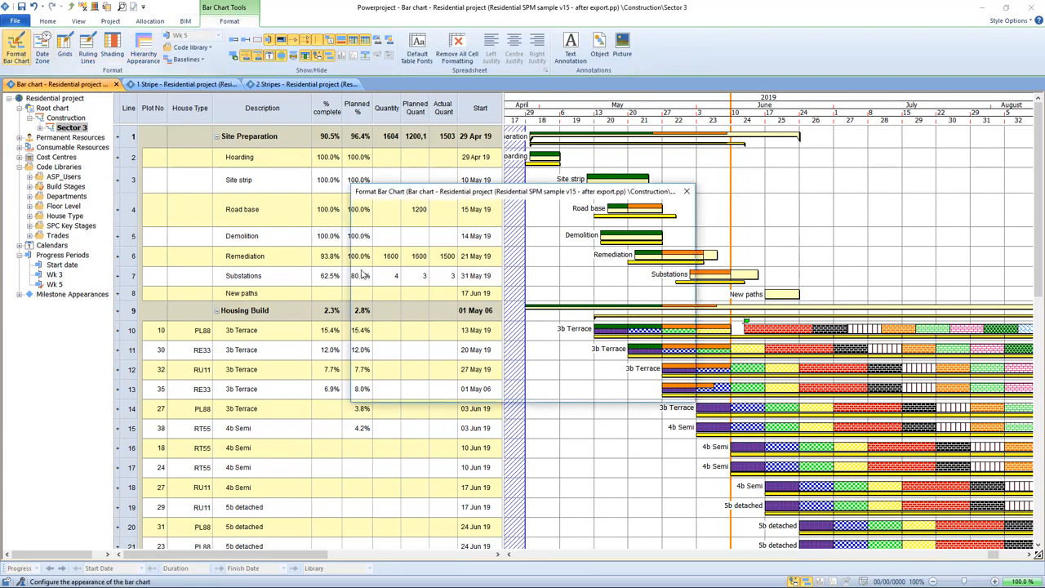
pyautogui.click(455, 211)
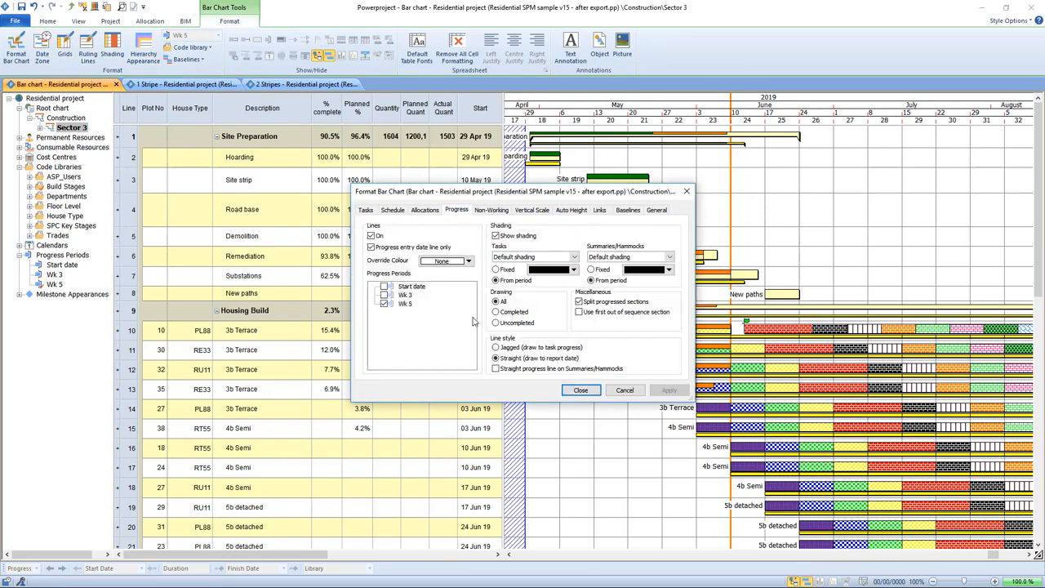
pyautogui.click(588, 390)
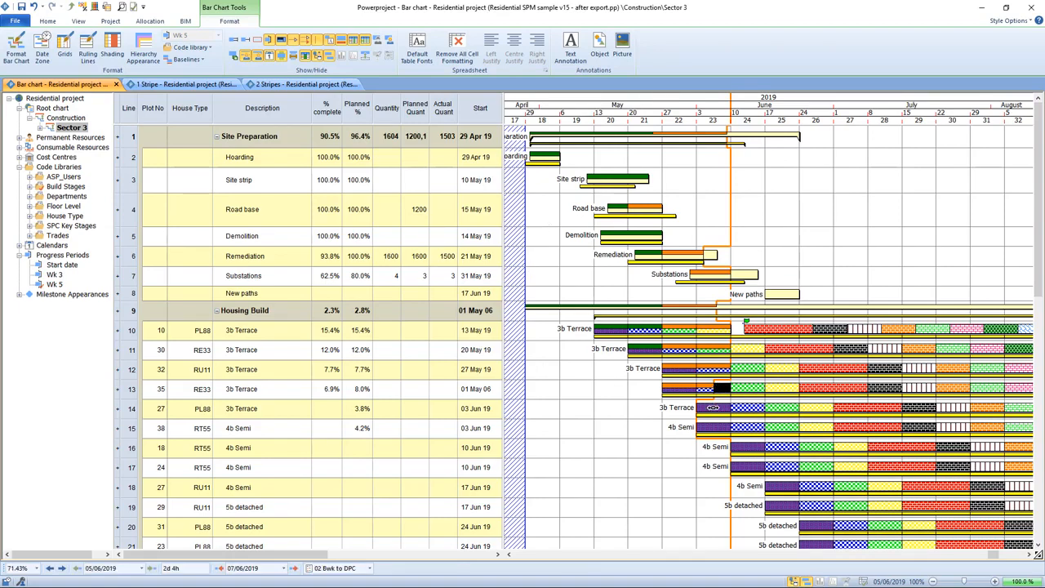
# Set the row 14 3b Terrace oversite task to 100% progress and widen the table to show notes
pyautogui.click(713, 407)
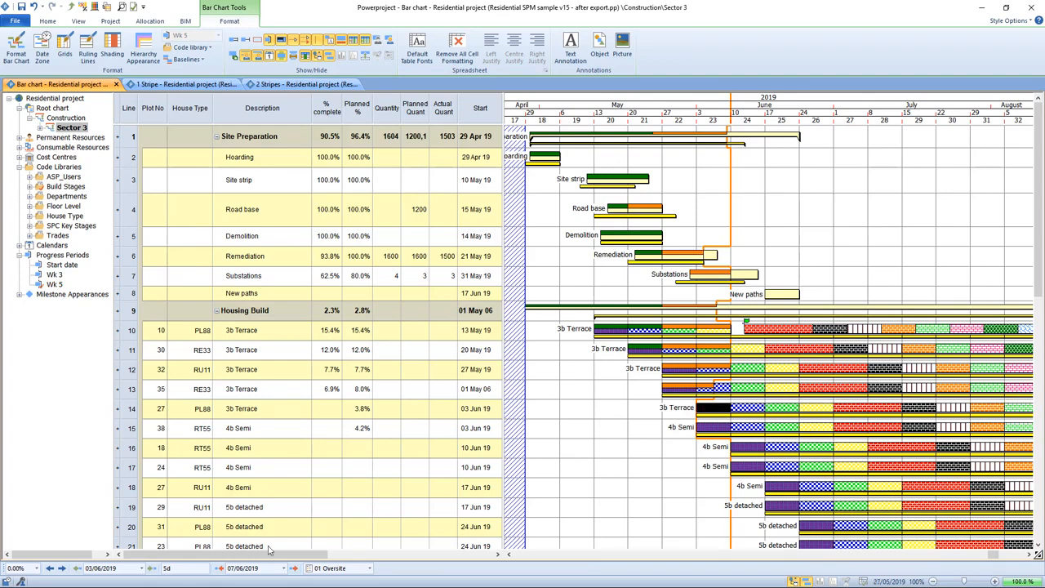
pyautogui.click(37, 568)
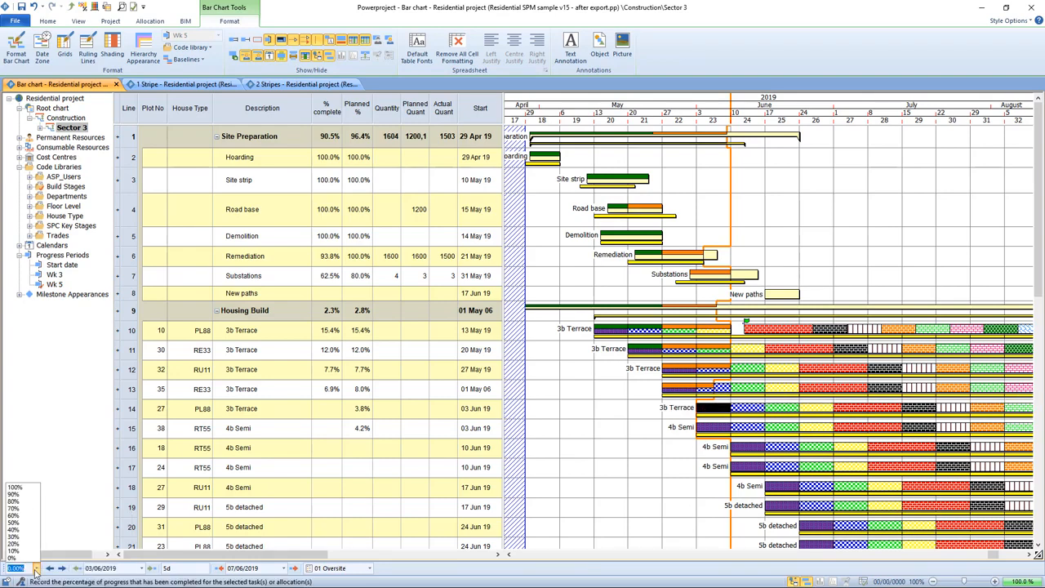
pyautogui.click(35, 493)
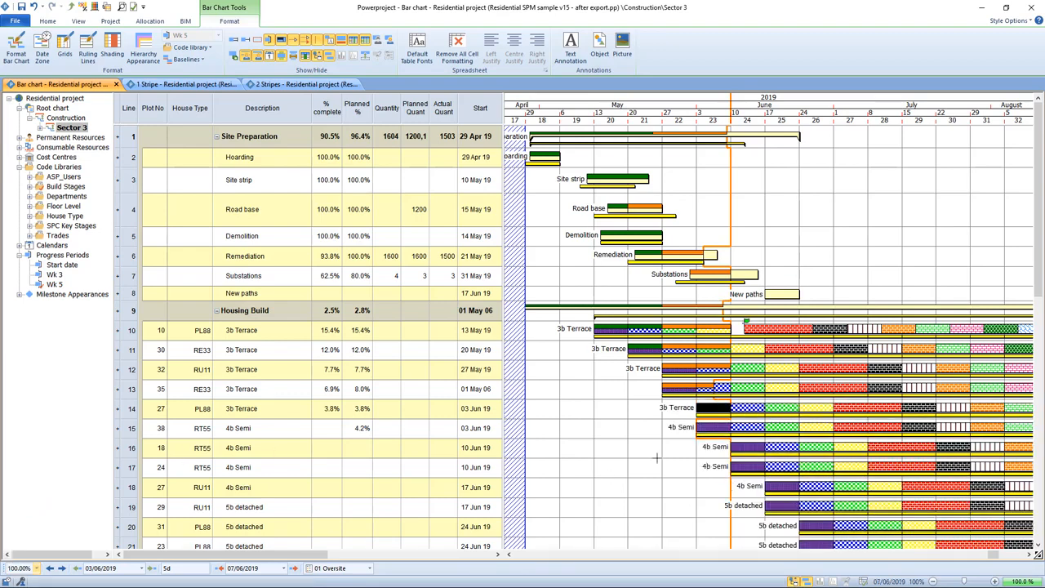
pyautogui.click(630, 453)
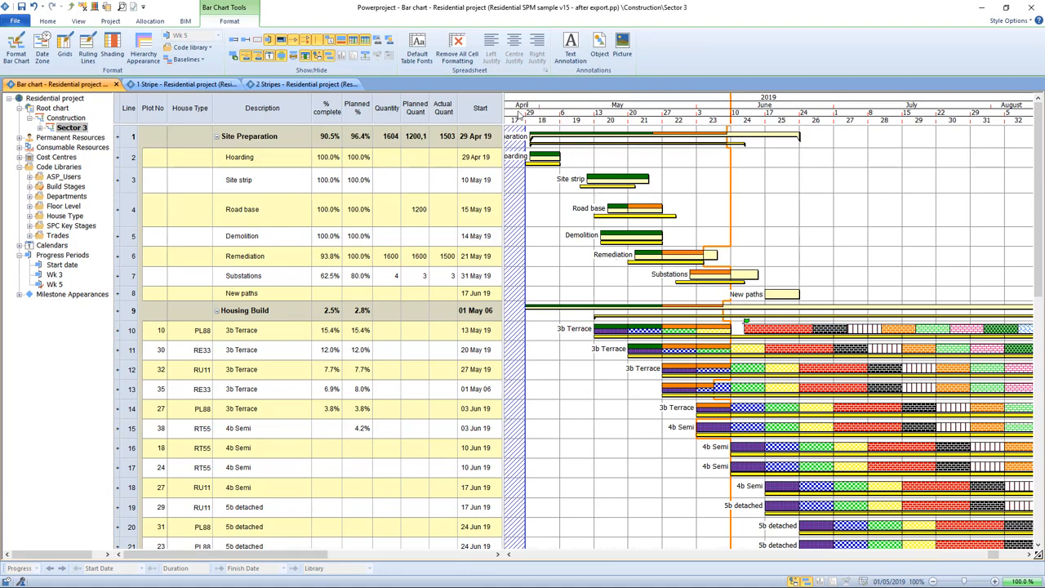
pyautogui.moveTo(501, 115); pyautogui.dragTo(707, 141)
# Narrow the New Text notes column so notes wrap, then shift the splitter to widen the bar chart
pyautogui.click(535, 104)
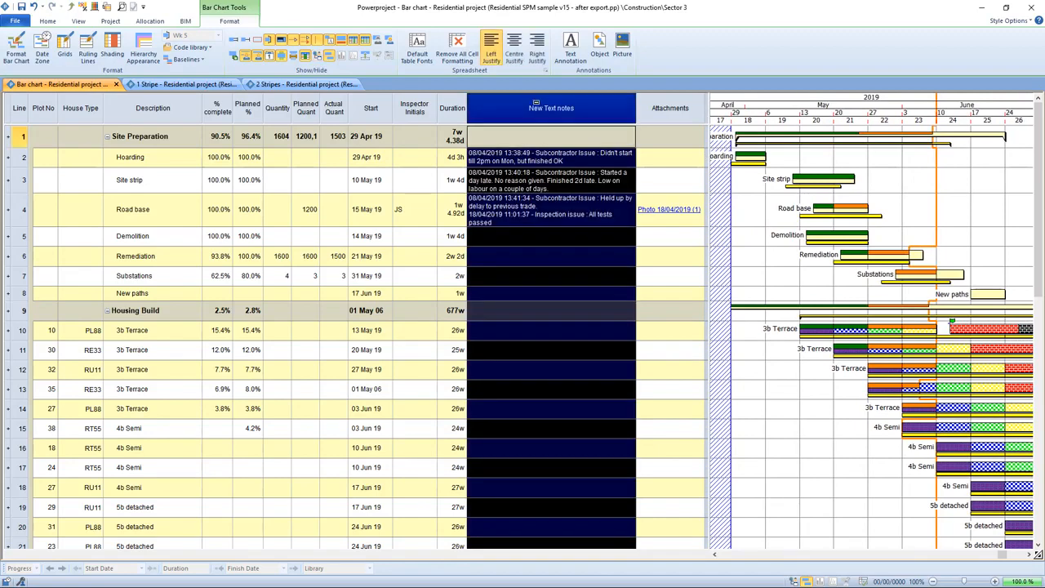
pyautogui.rightClick(540, 115)
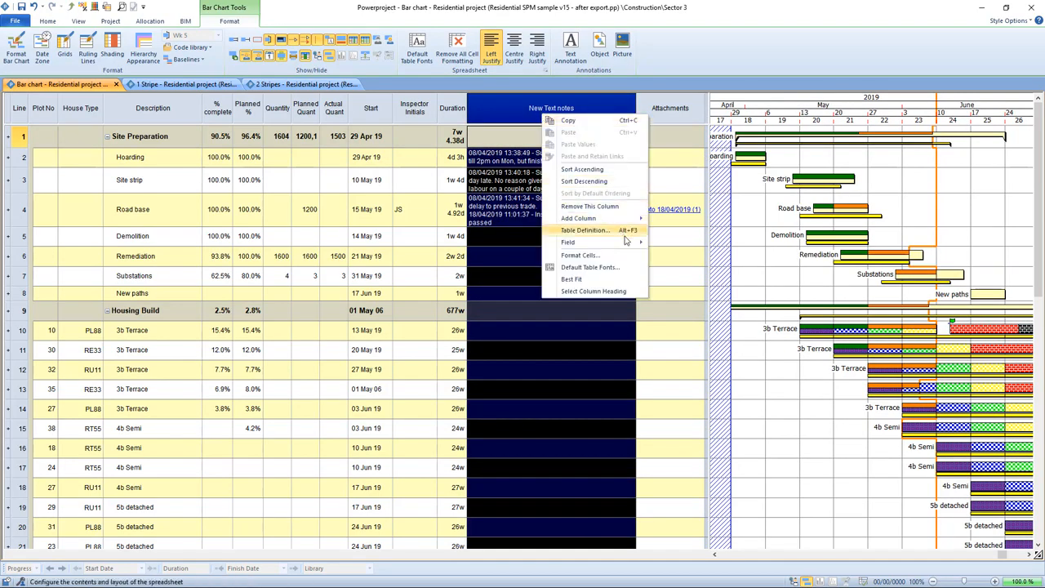
pyautogui.moveTo(633, 243)
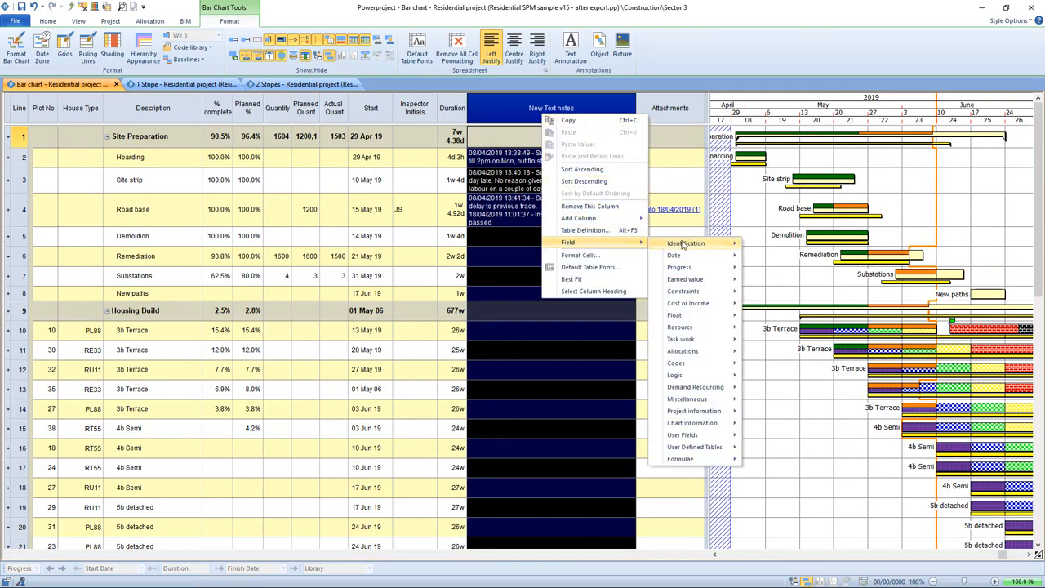
pyautogui.moveTo(684, 244)
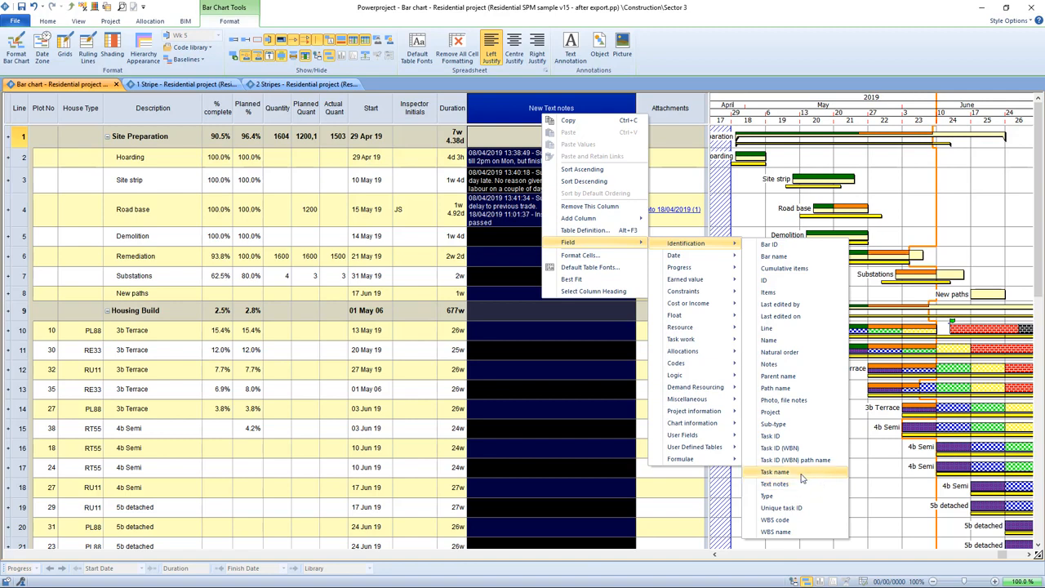
pyautogui.moveTo(717, 401)
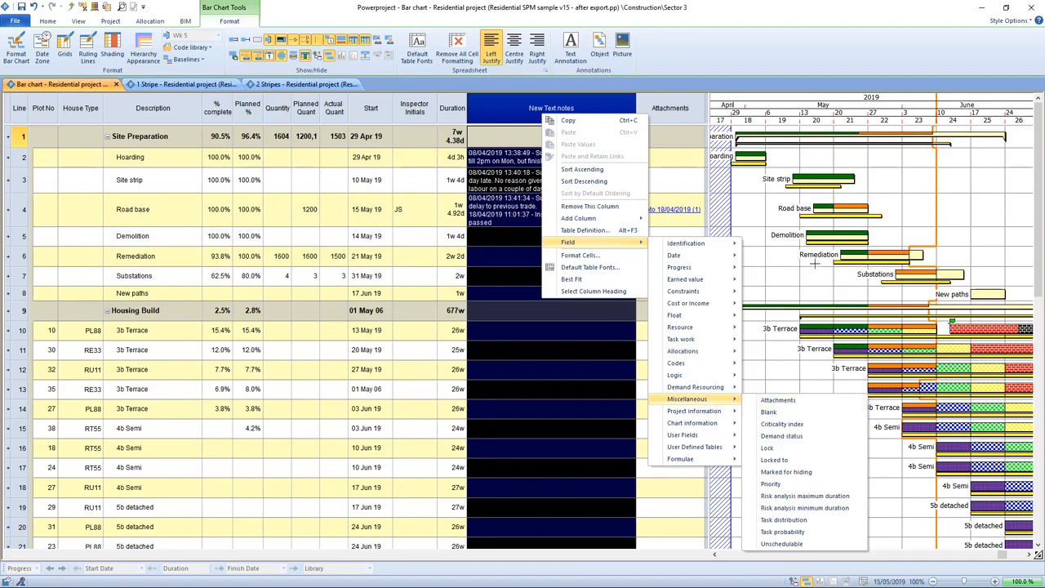
pyautogui.click(772, 275)
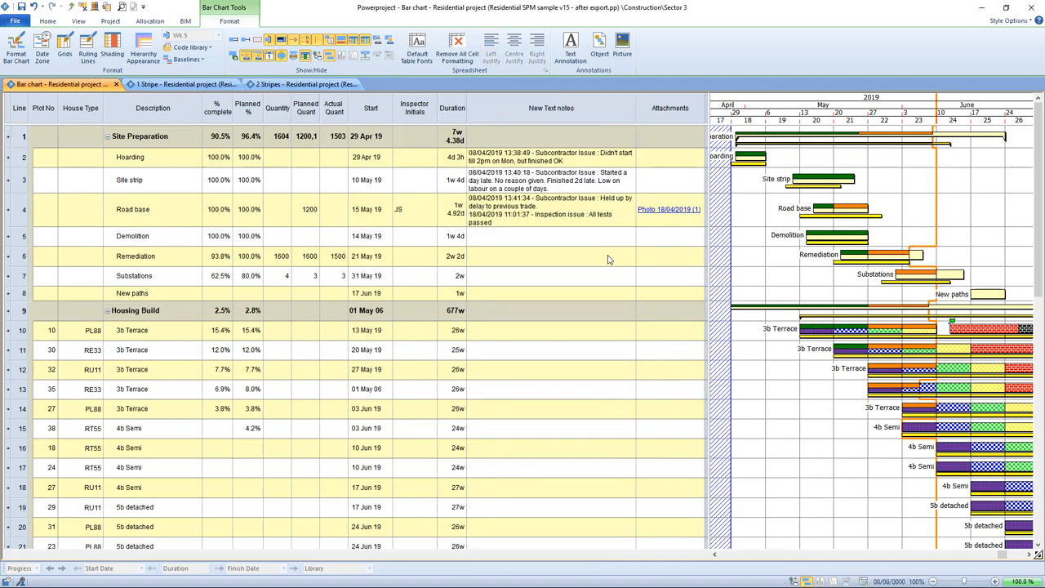
pyautogui.click(517, 212)
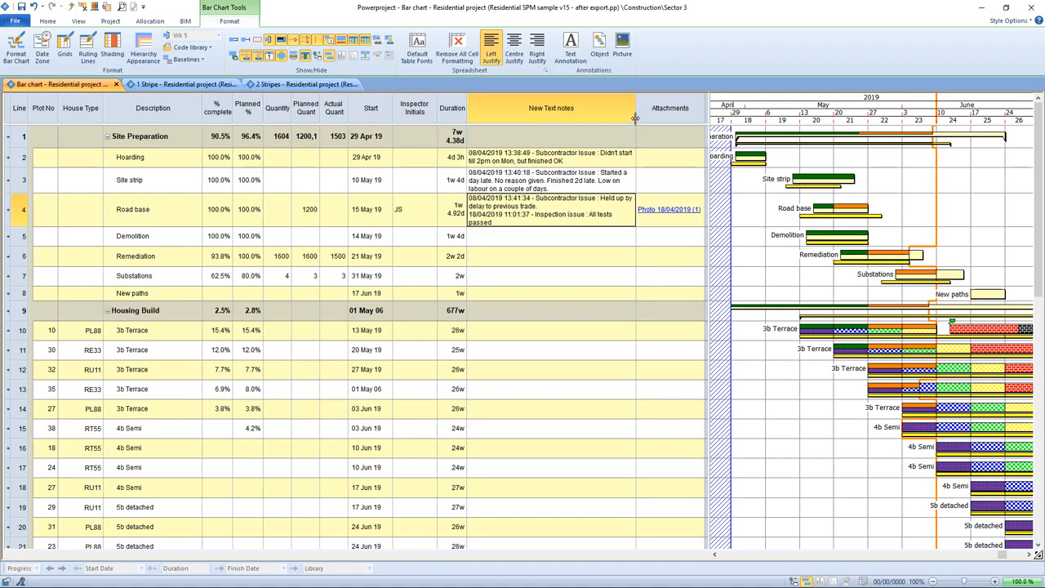
pyautogui.moveTo(635, 119); pyautogui.dragTo(583, 124)
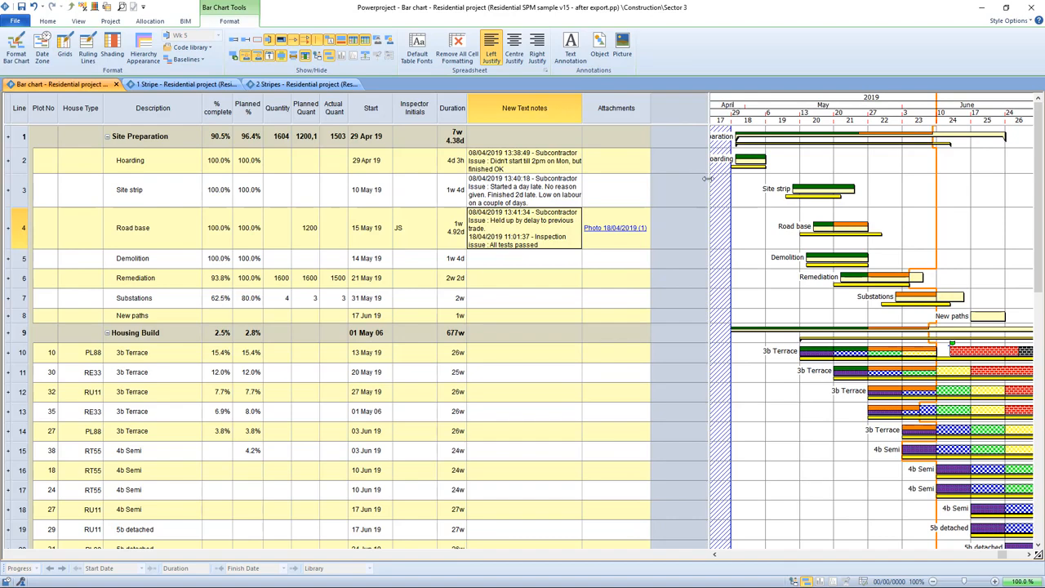
pyautogui.moveTo(708, 183); pyautogui.dragTo(654, 186)
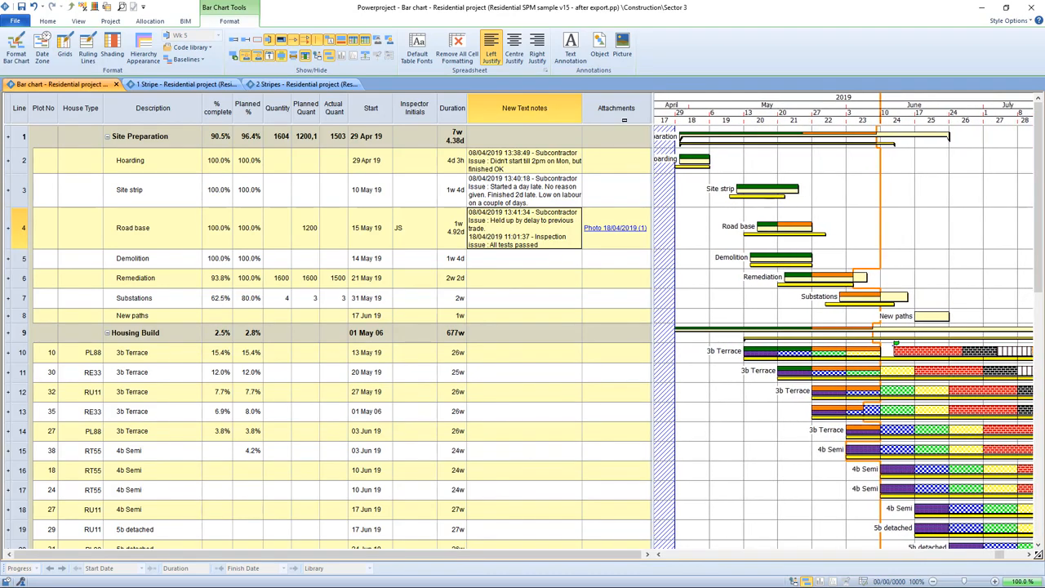
pyautogui.doubleClick(622, 232)
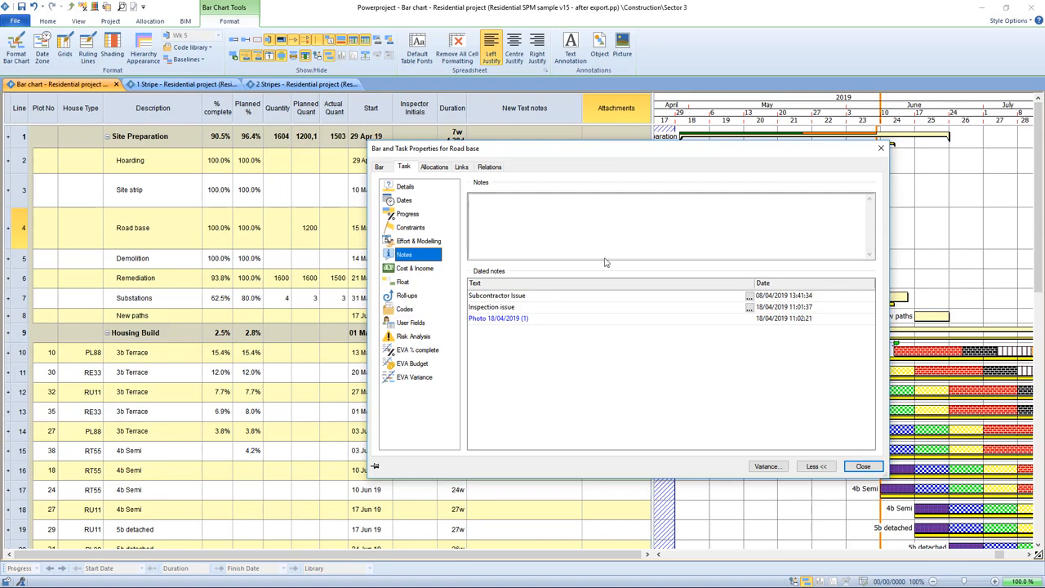
pyautogui.click(485, 321)
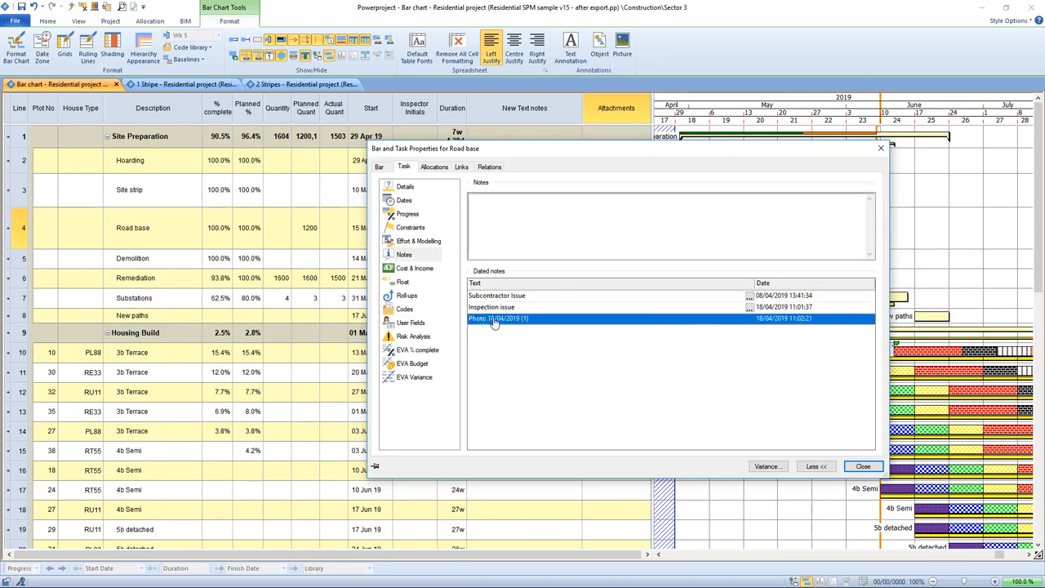
pyautogui.click(494, 320)
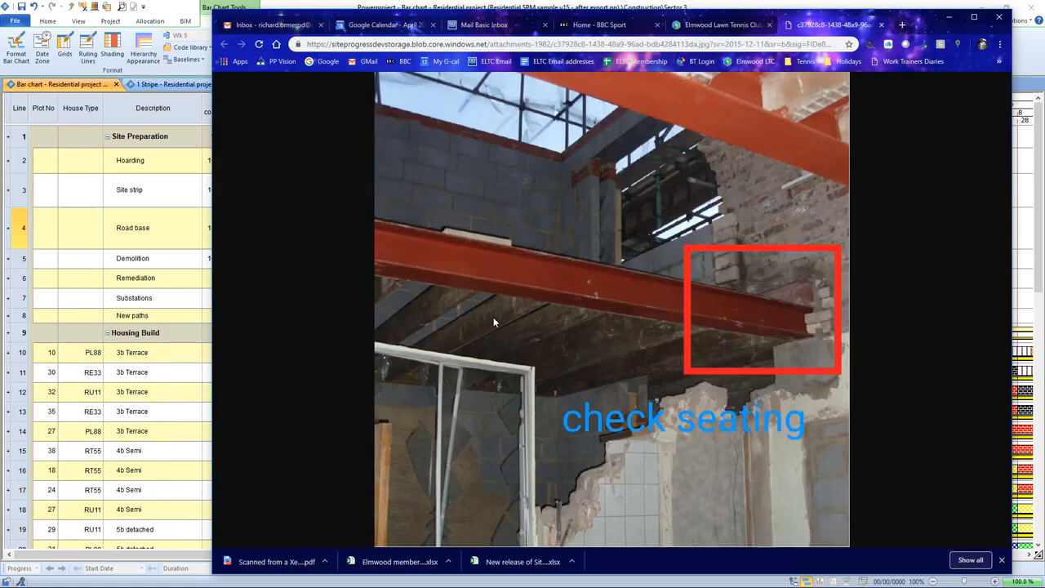
pyautogui.click(950, 18)
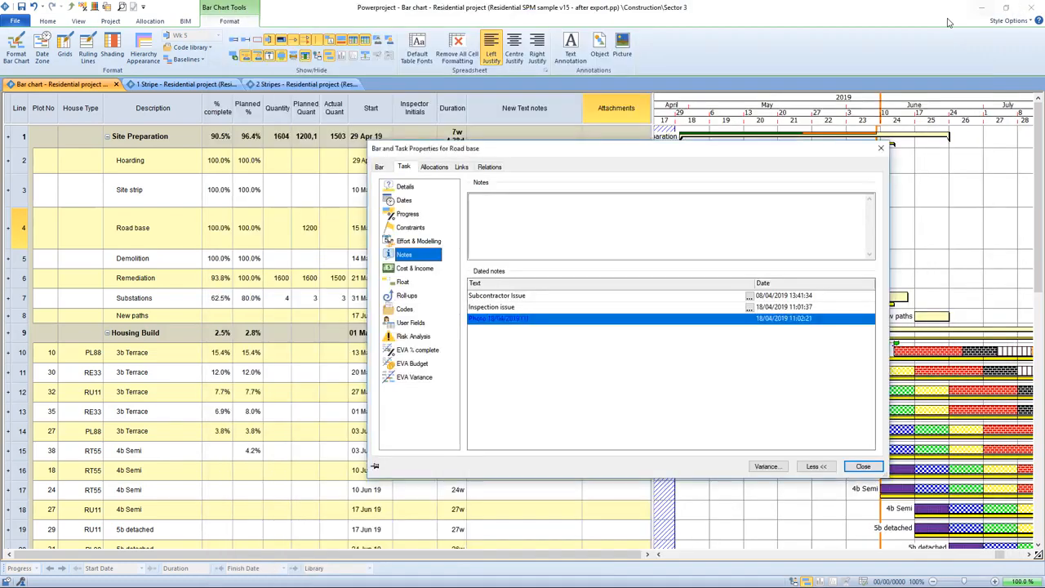
pyautogui.click(862, 466)
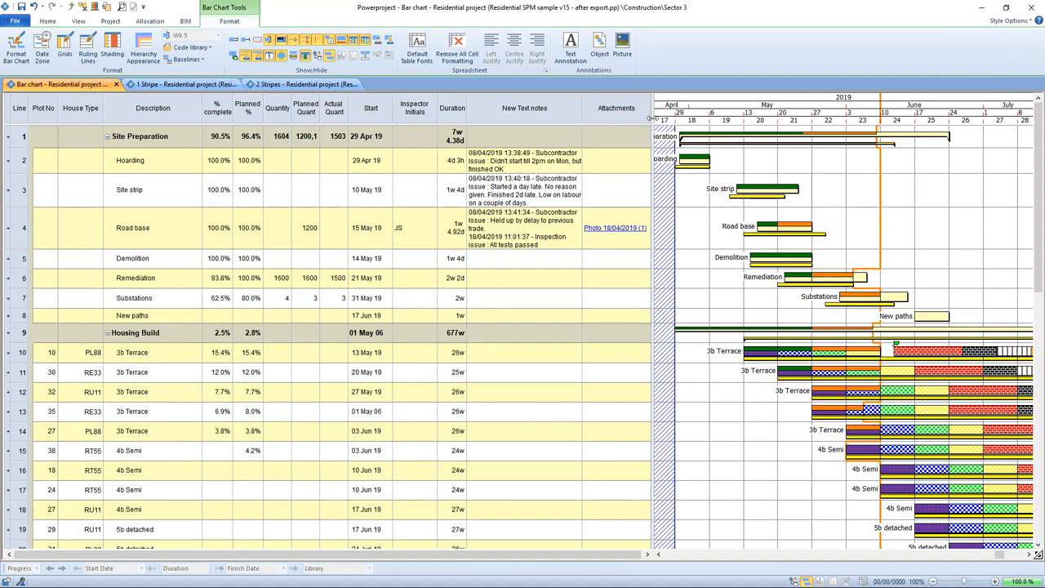
# Reschedule the branch with the recorded progress, with reschedule reports turned off
pyautogui.moveTo(653, 128); pyautogui.dragTo(395, 124)
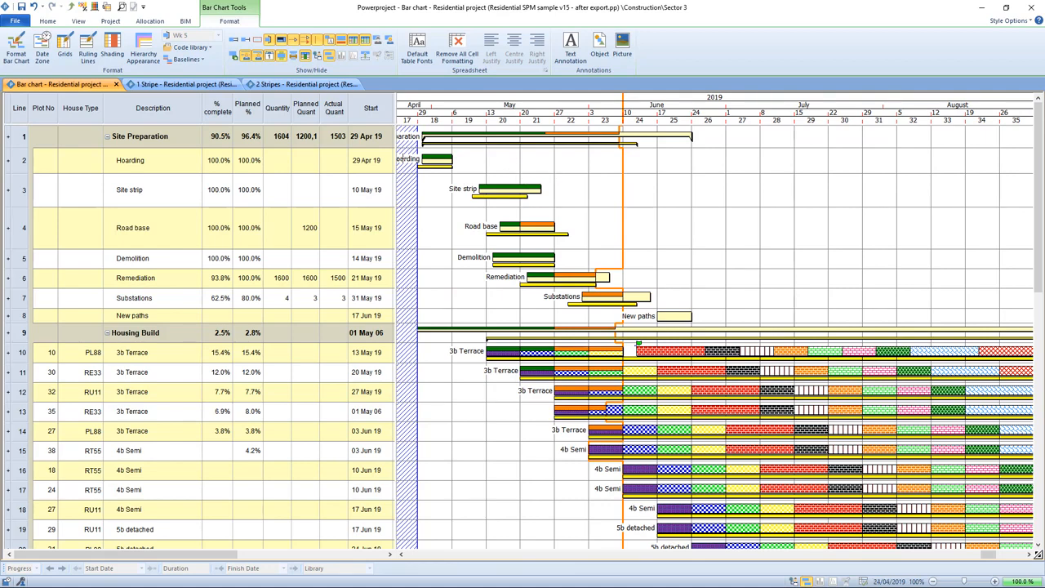
pyautogui.click(48, 21)
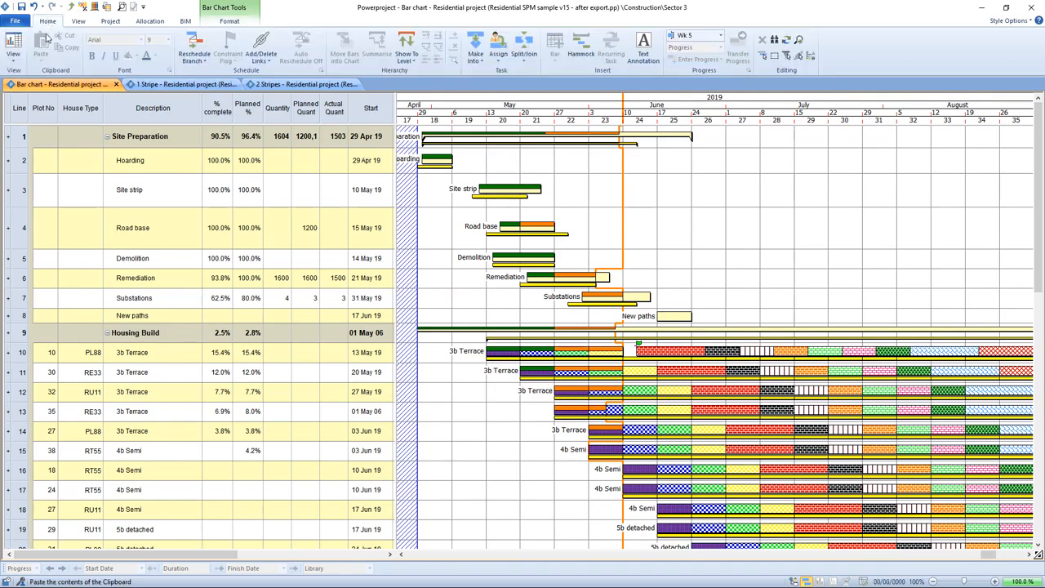
pyautogui.click(193, 48)
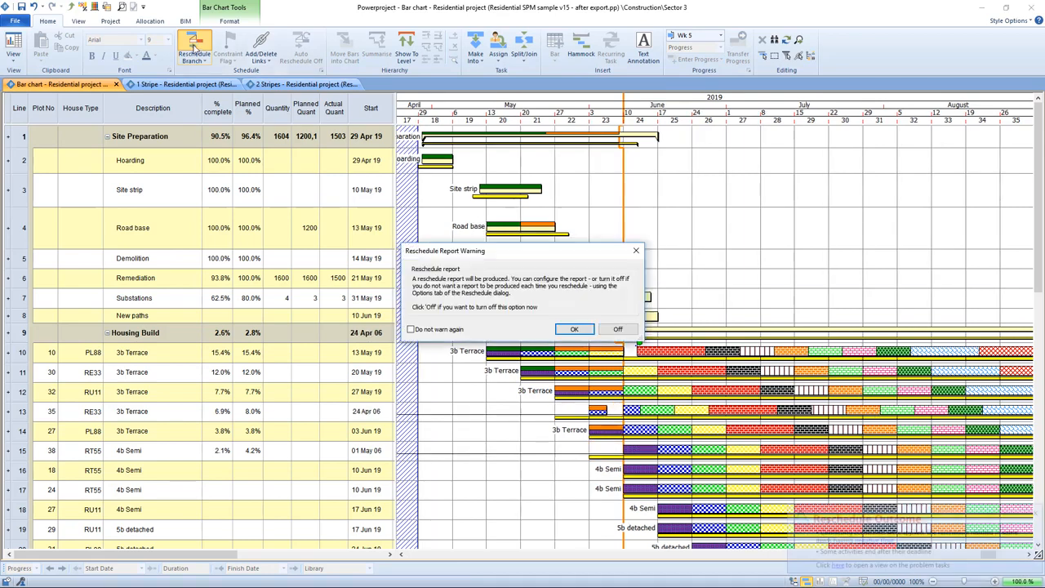
pyautogui.click(622, 329)
pyautogui.click(1034, 514)
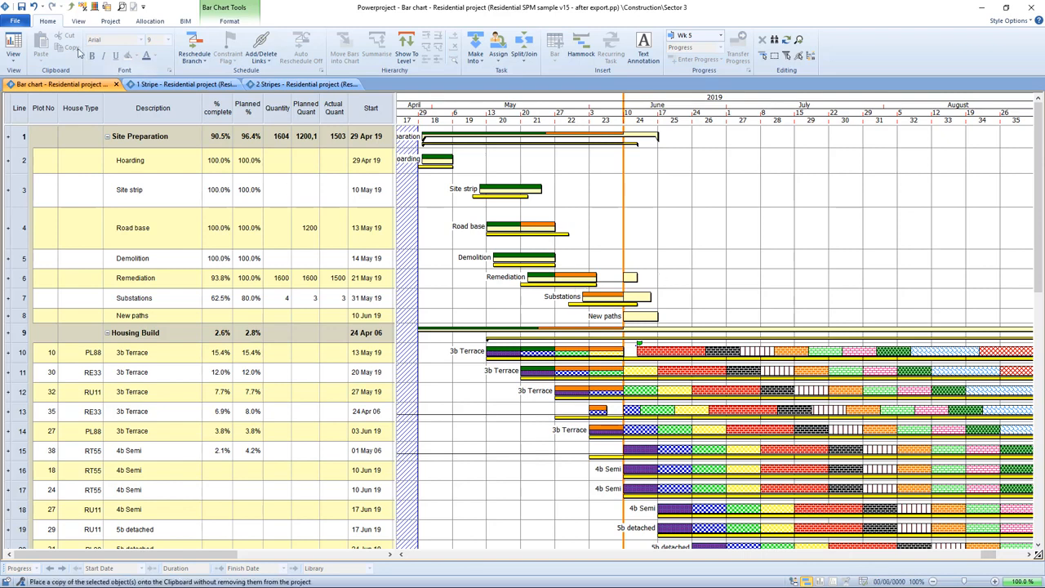
# Show the Site Progress Mobile jobs that are ready to export
pyautogui.click(14, 21)
pyautogui.click(44, 252)
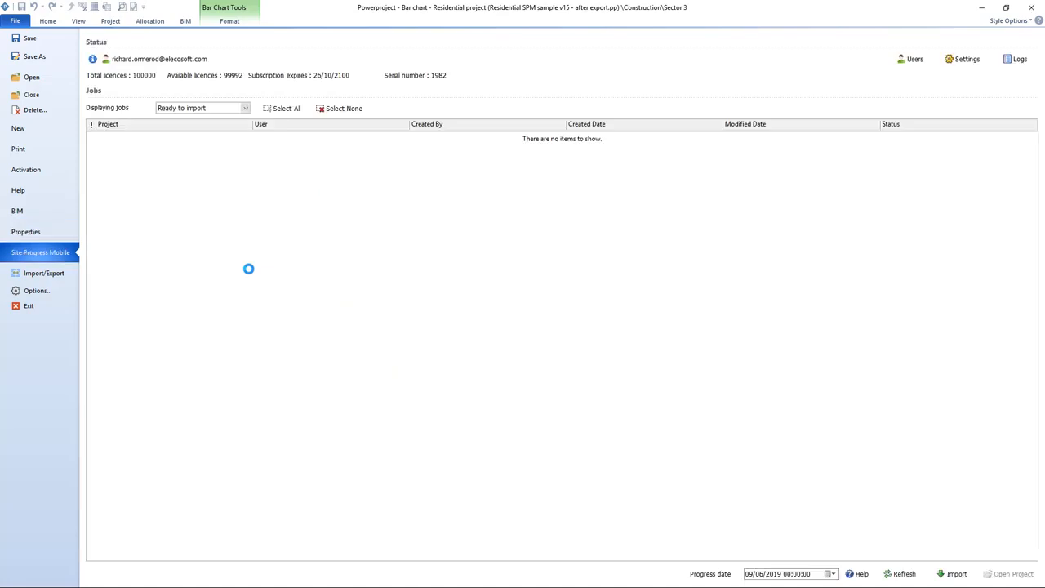
pyautogui.click(244, 108)
pyautogui.click(228, 117)
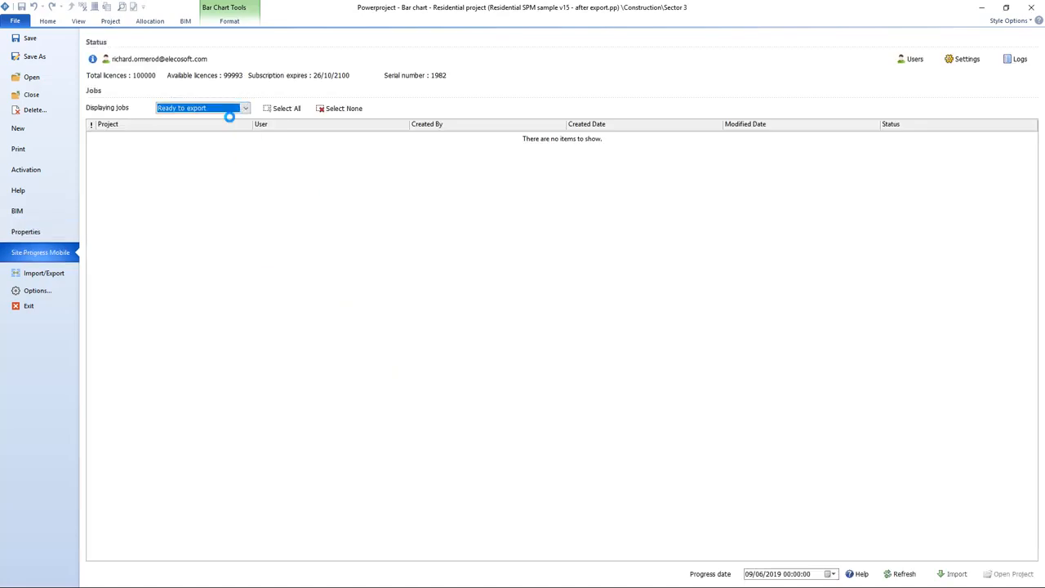